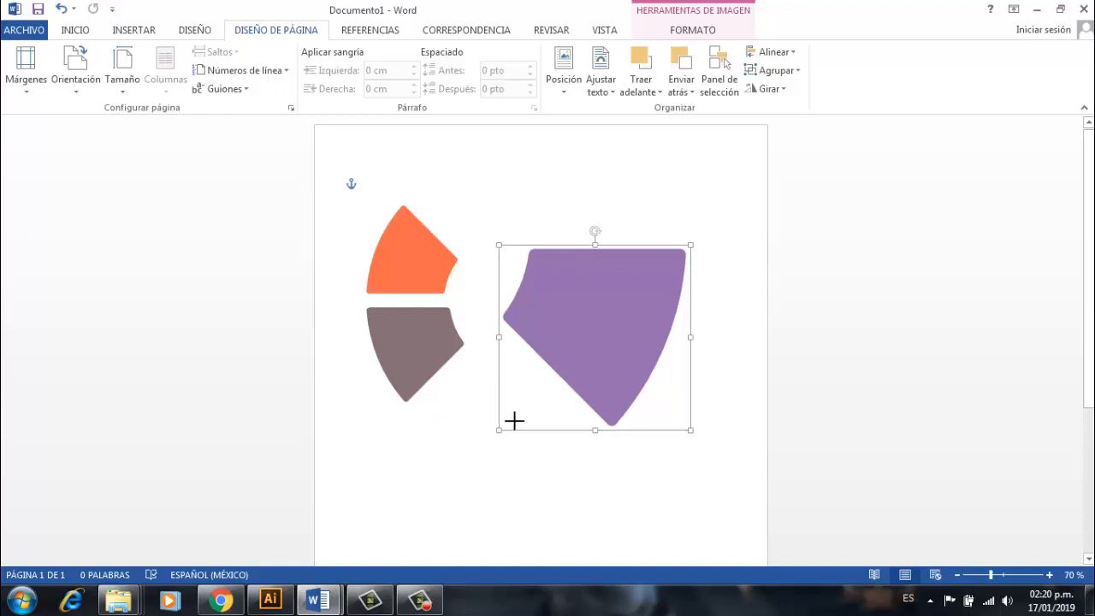
Shrink the purple segment to about the size of the grey segment and place it level with it on the page's opposite side.
{"action": "left_click_drag", "start_coordinate": [617, 352], "coordinate": [623, 385]}
{"action": "left_click_drag", "start_coordinate": [539, 285], "coordinate": [598, 325]}
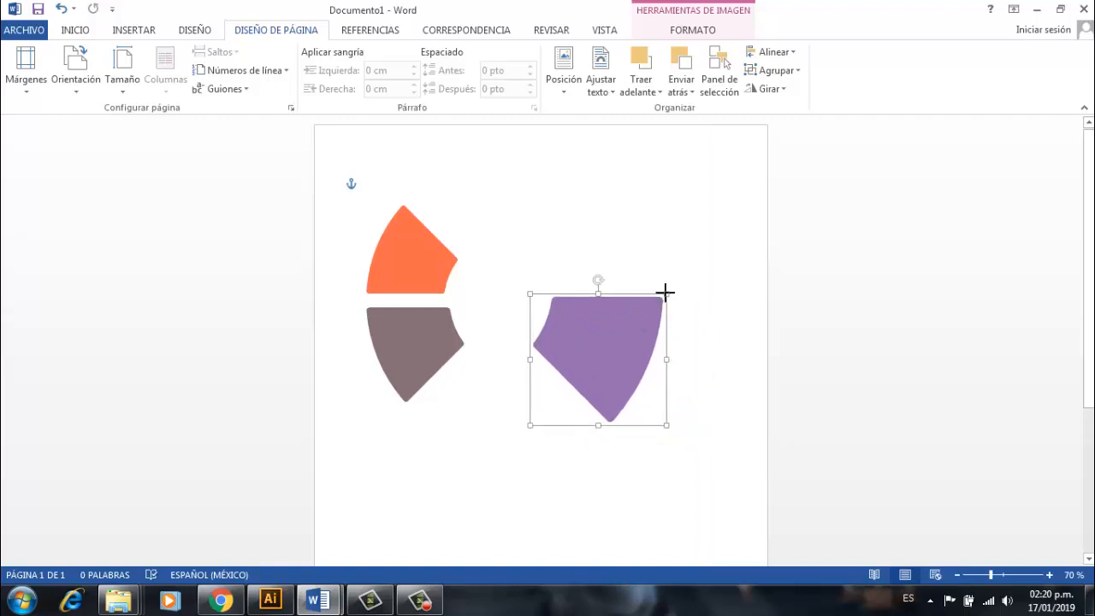
{"action": "left_click_drag", "start_coordinate": [665, 293], "coordinate": [645, 314]}
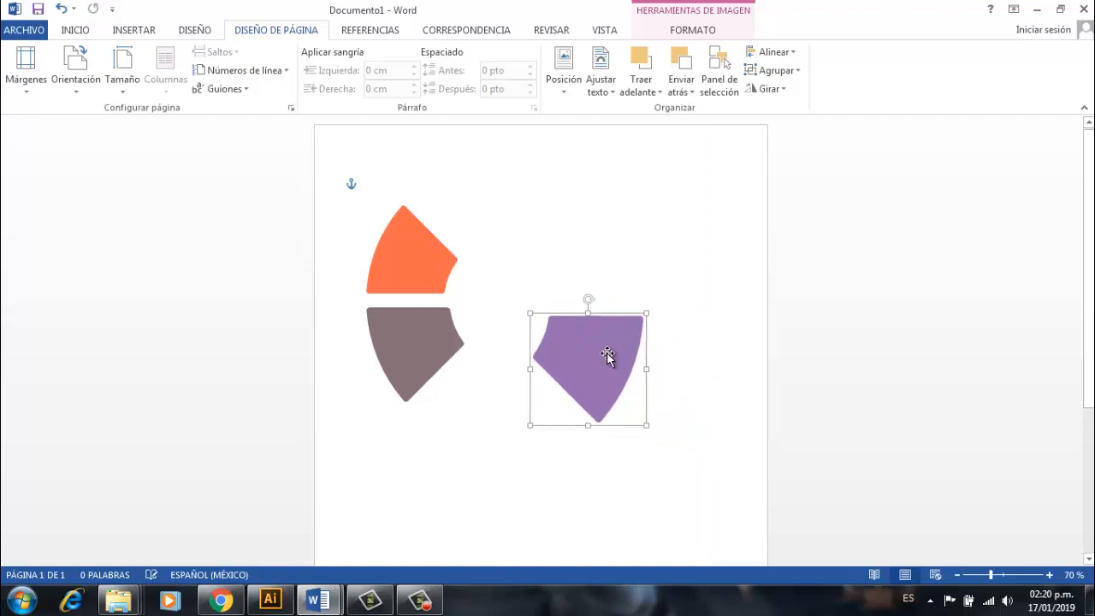
{"action": "left_click_drag", "start_coordinate": [609, 360], "coordinate": [625, 347]}
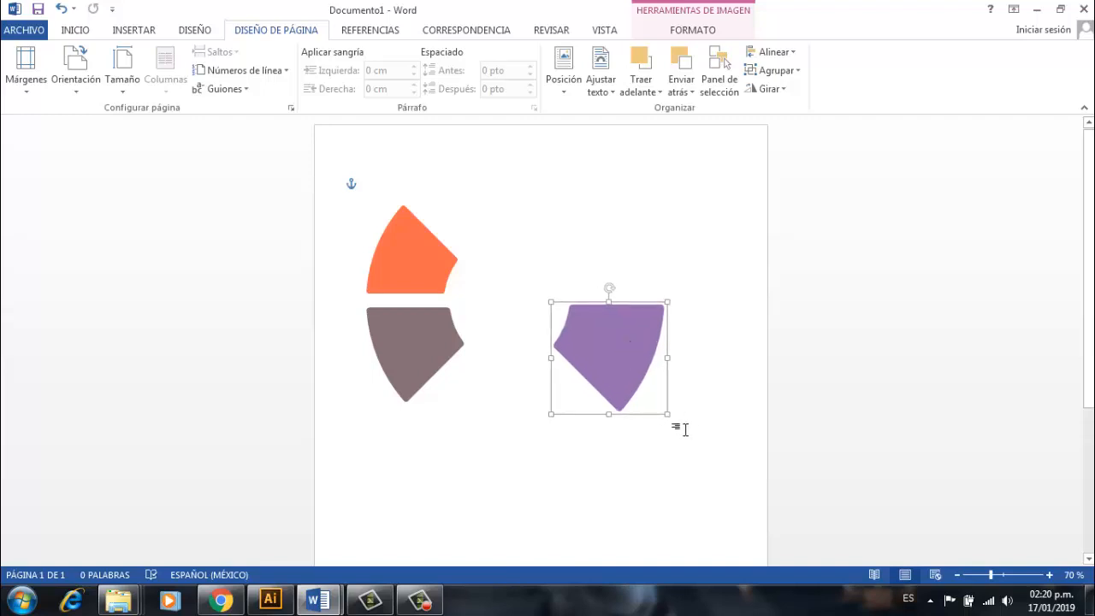
{"action": "left_click_drag", "start_coordinate": [667, 417], "coordinate": [645, 398]}
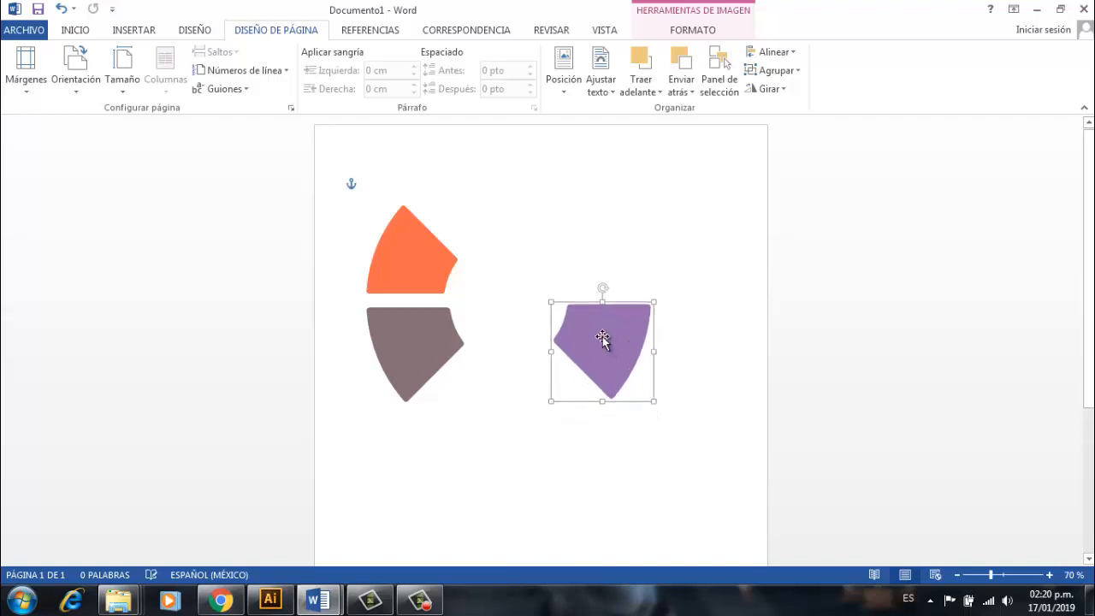
{"action": "left_click_drag", "start_coordinate": [604, 339], "coordinate": [622, 345]}
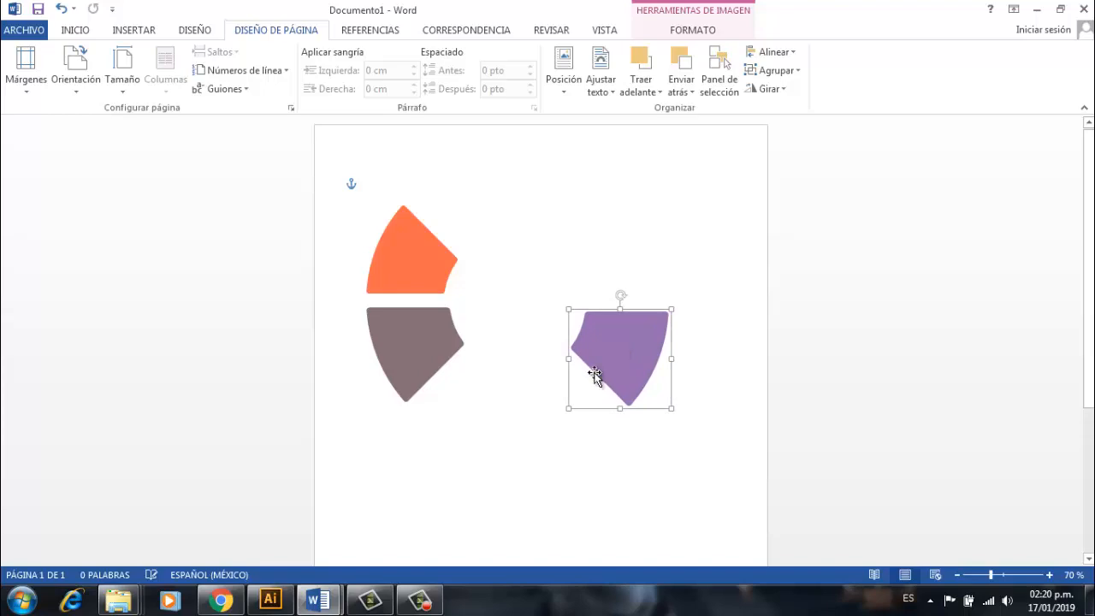
Switch to Windows Explorer and open the Palntillas Infografias folder in the Documentos library.
{"action": "left_click", "coordinate": [270, 600]}
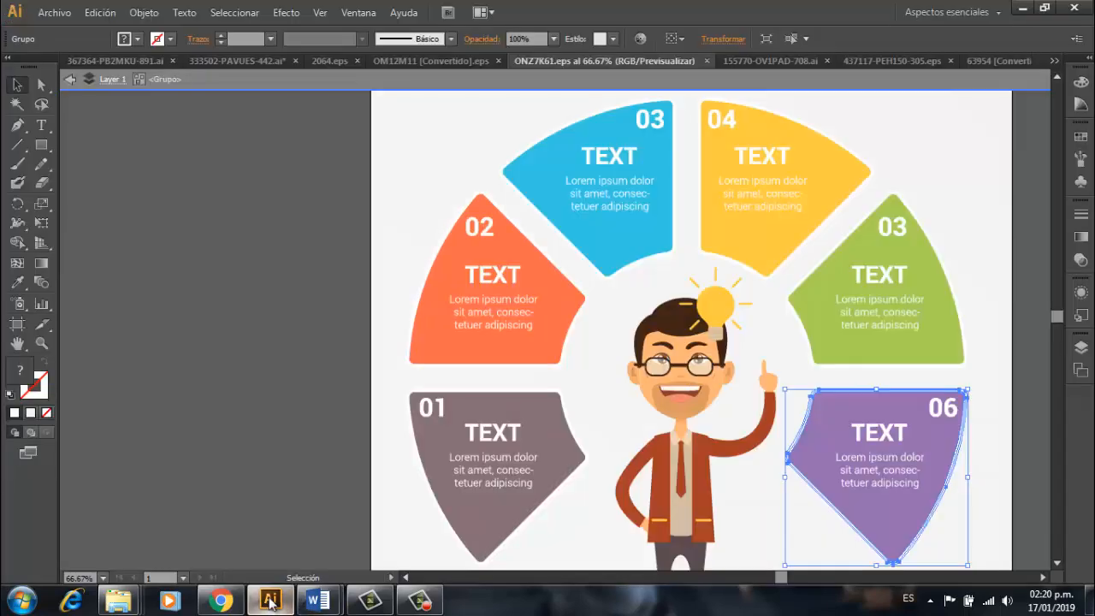
{"action": "left_click", "coordinate": [270, 600]}
{"action": "mouse_move", "coordinate": [120, 601]}
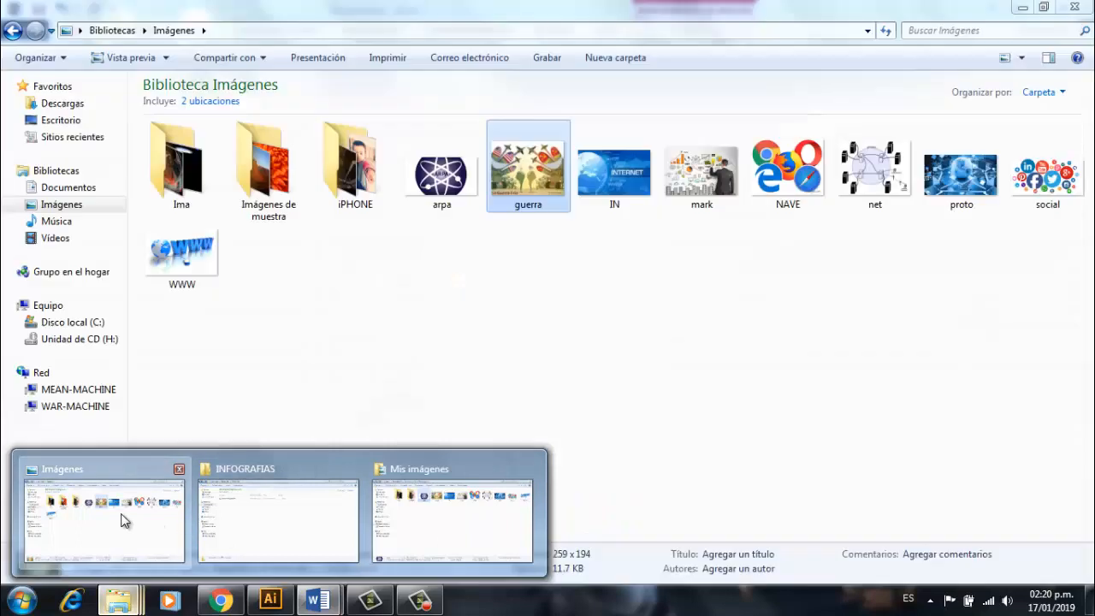
{"action": "left_click", "coordinate": [124, 518]}
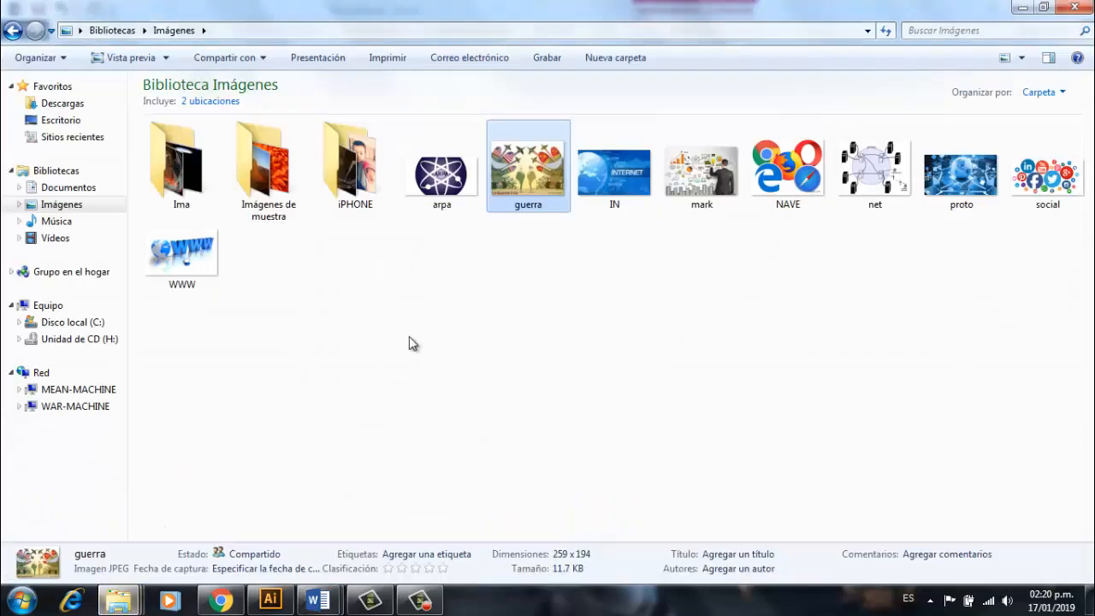
{"action": "left_click", "coordinate": [482, 323]}
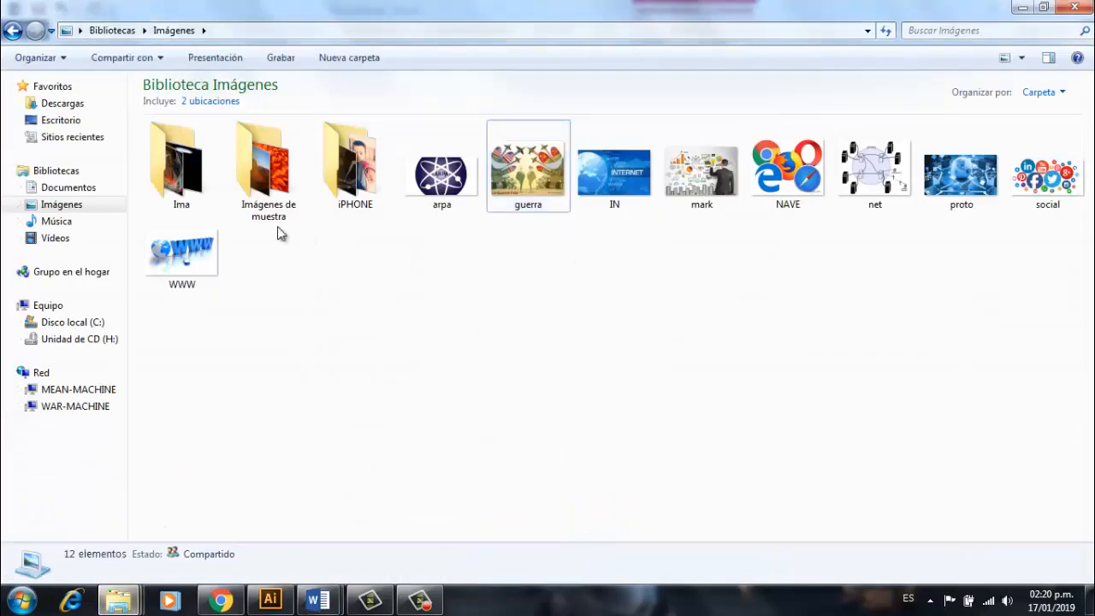
{"action": "left_click", "coordinate": [85, 188]}
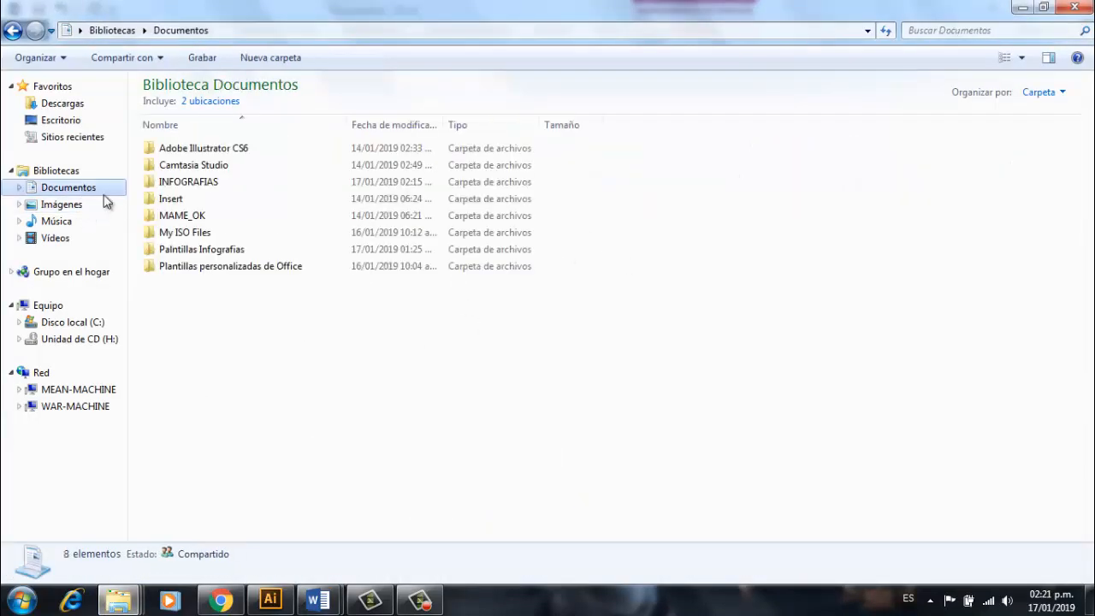
{"action": "double_click", "coordinate": [230, 249]}
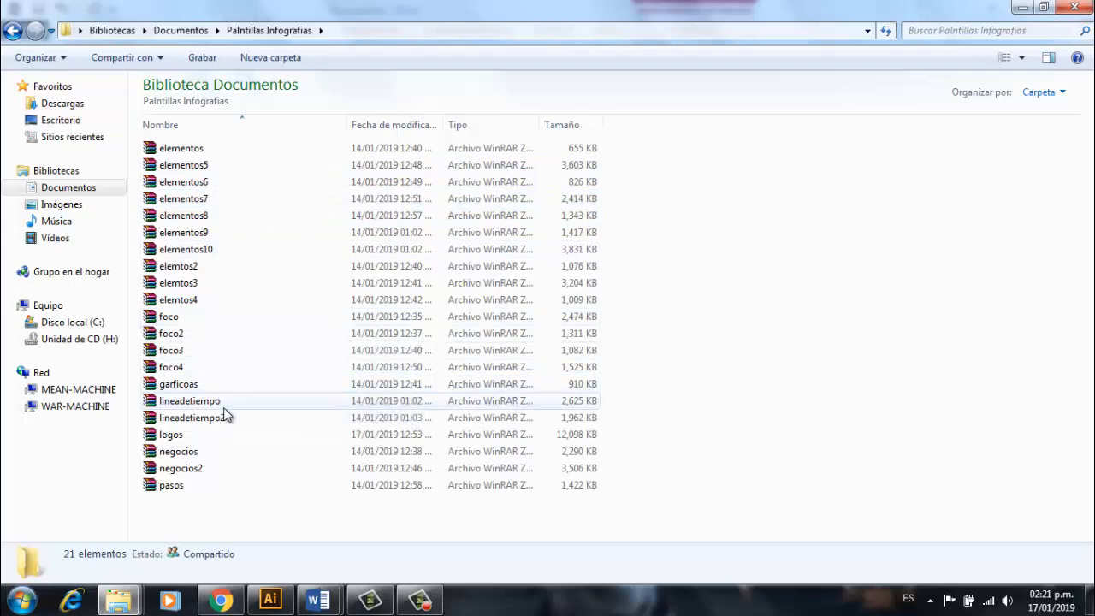
Preview the JPEG timeline template inside the lineadetiempo archive, and close both the image and the archive.
{"action": "double_click", "coordinate": [214, 405]}
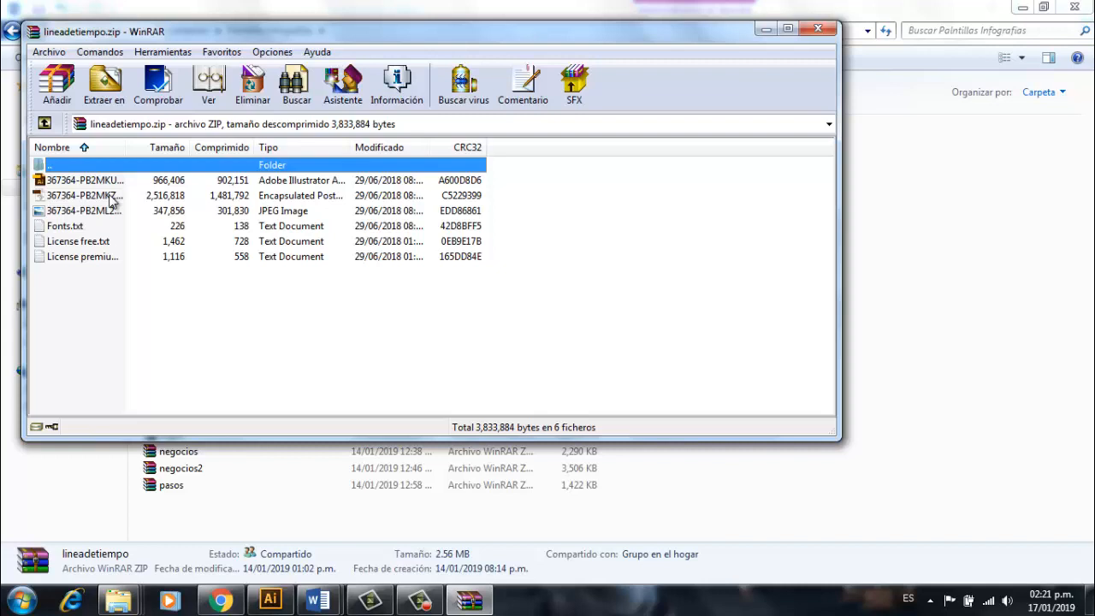
{"action": "double_click", "coordinate": [92, 212]}
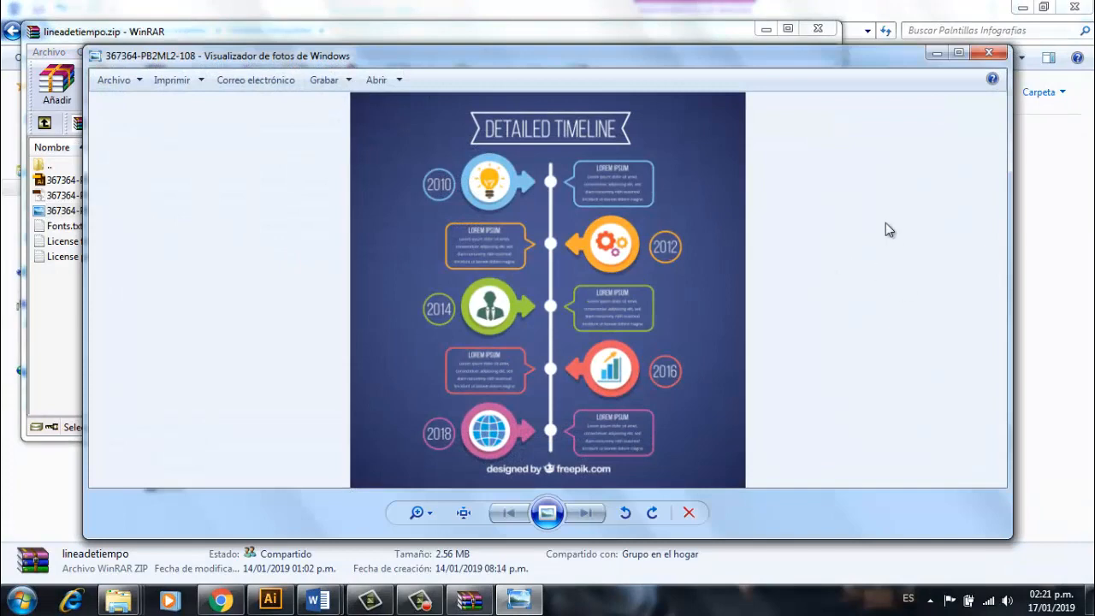
{"action": "left_click", "coordinate": [988, 54]}
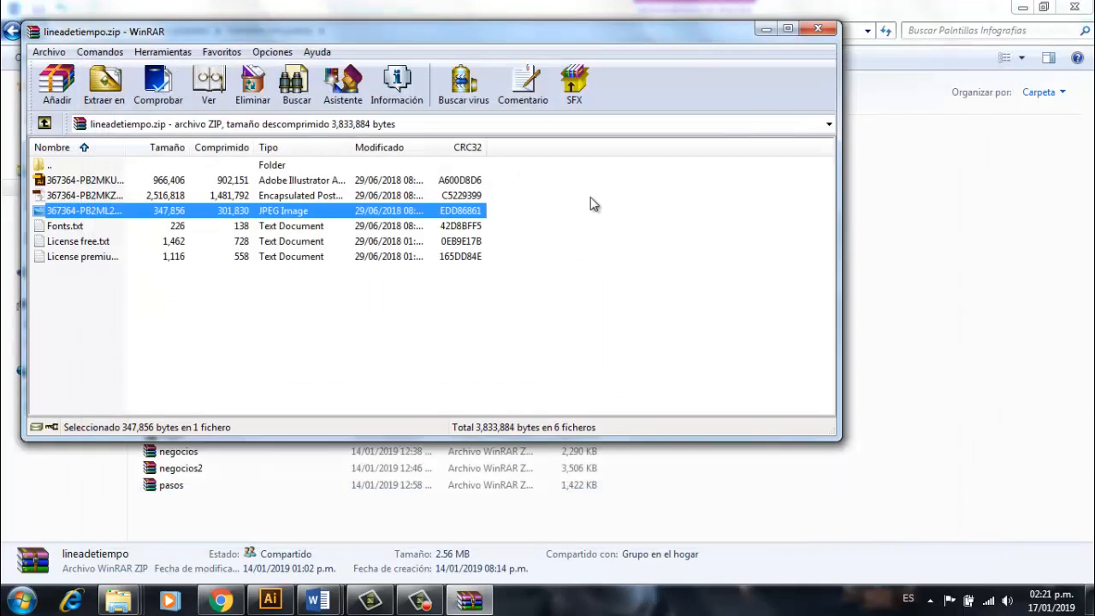
{"action": "left_click", "coordinate": [813, 30]}
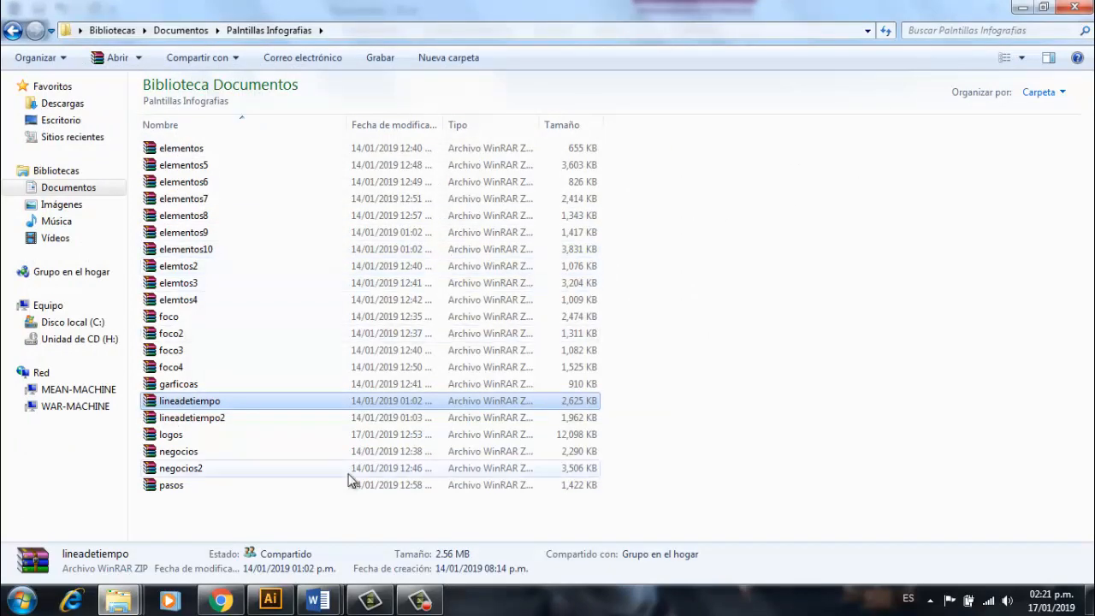
Switch to Chrome and open freepik.es in a new tab.
{"action": "left_click", "coordinate": [221, 600]}
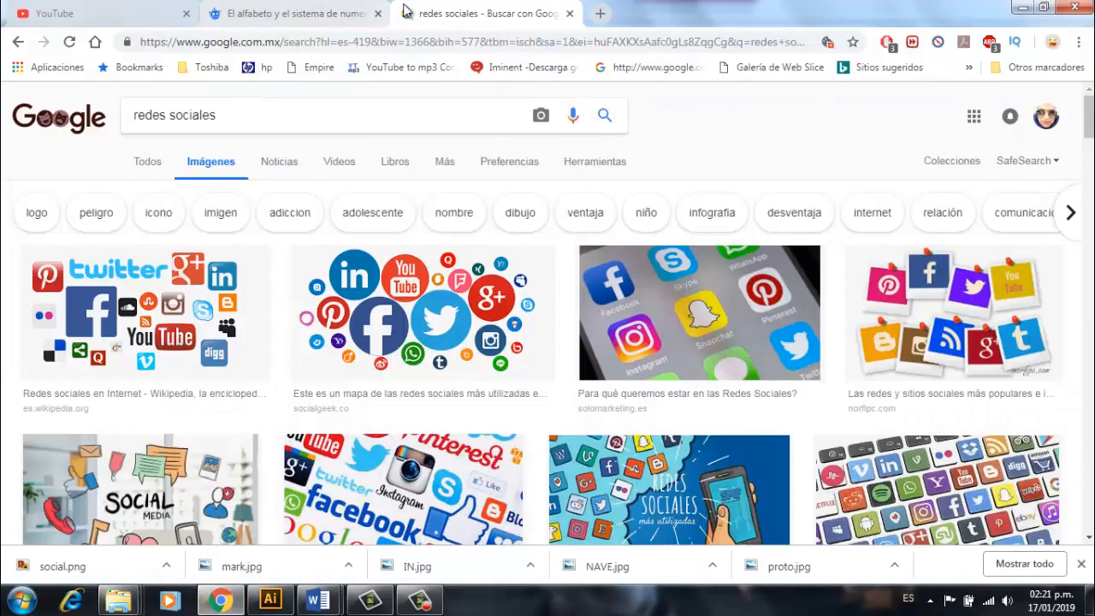
{"action": "left_click", "coordinate": [599, 13]}
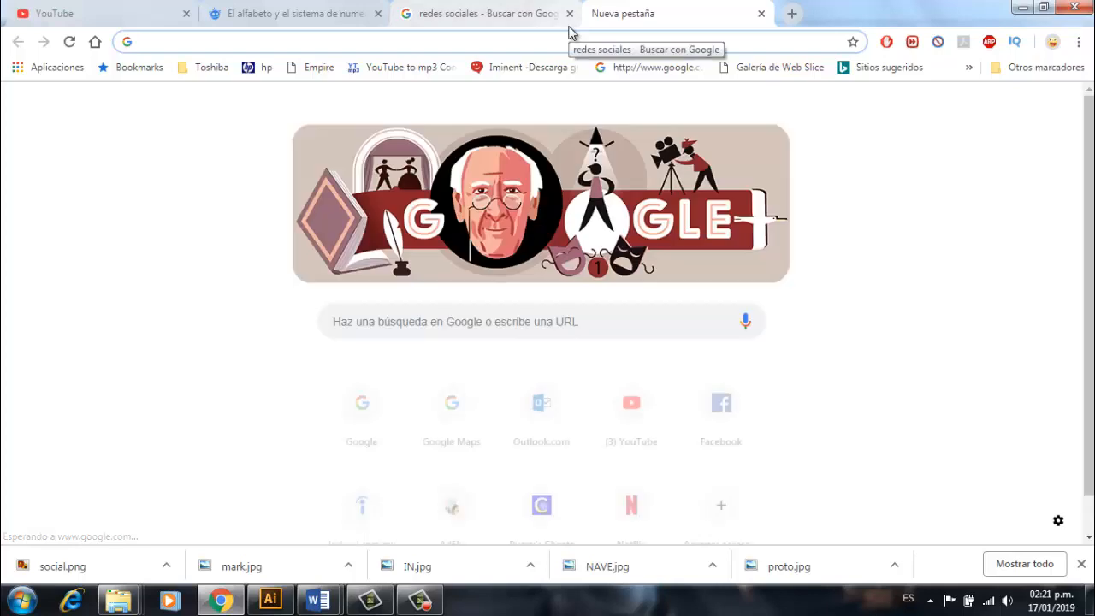
{"action": "type", "text": "free"}
{"action": "key", "text": "Delete"}
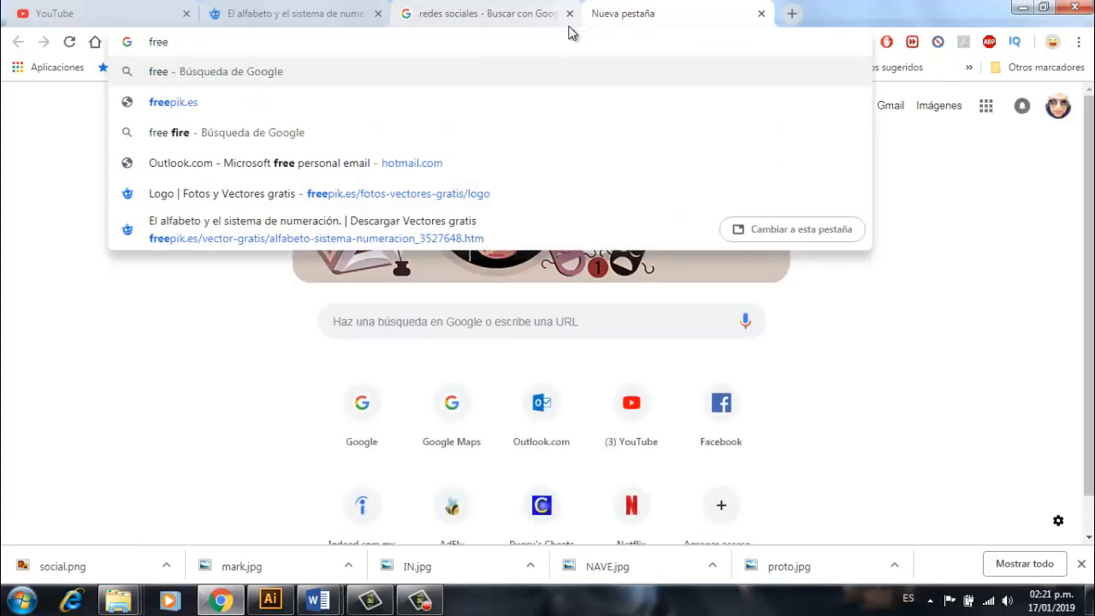
{"action": "key", "text": "Down"}
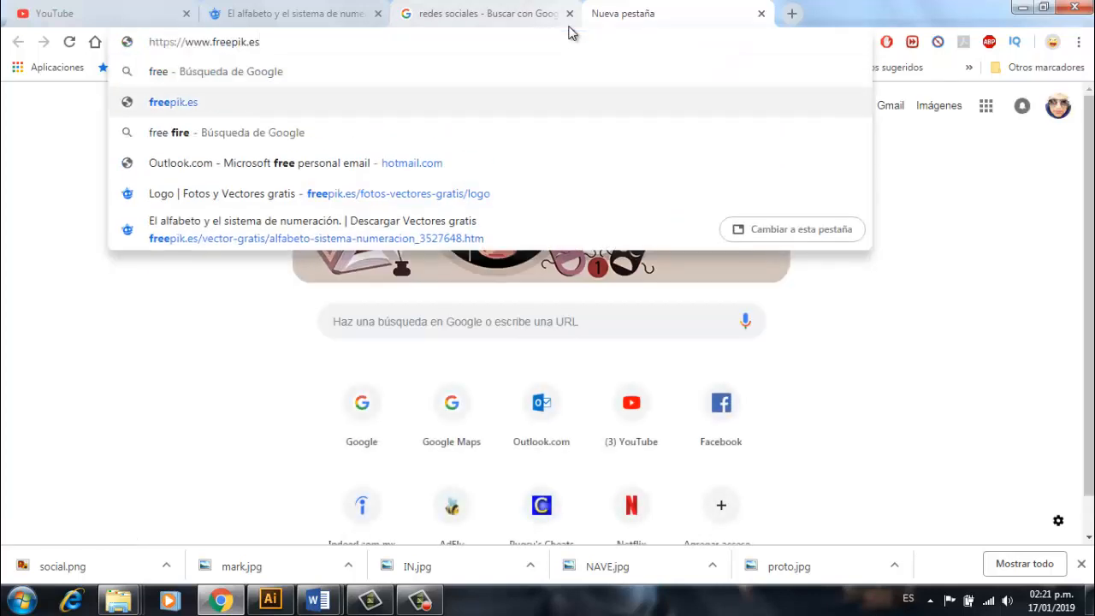
{"action": "key", "text": "Return"}
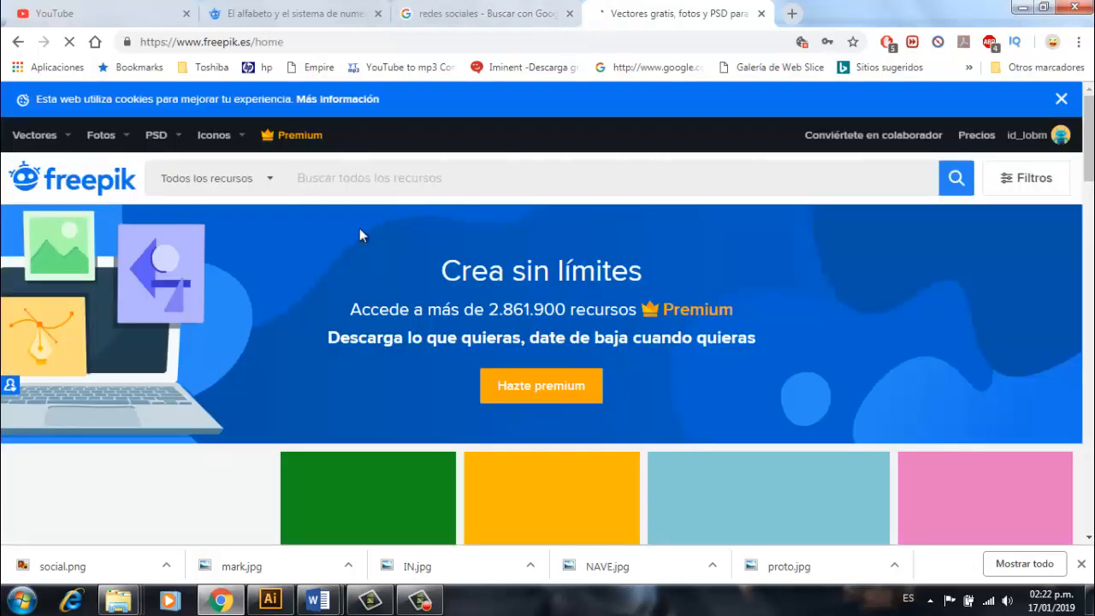
Search Freepik for "infografias" and browse to the semicircular template with the man in the middle.
{"action": "mouse_move", "coordinate": [1088, 111]}
{"action": "left_mouse_down"}
{"action": "mouse_move", "coordinate": [1088, 129]}
{"action": "mouse_move", "coordinate": [1087, 110]}
{"action": "left_mouse_up"}
{"action": "left_click", "coordinate": [321, 177]}
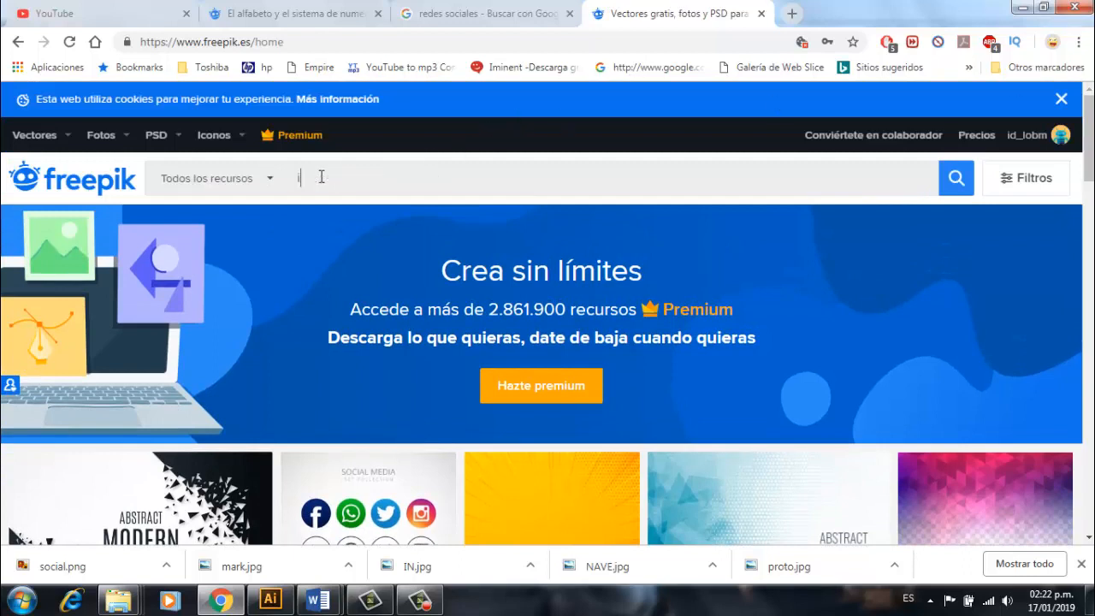
{"action": "type", "text": "infografias"}
{"action": "key", "text": "Return"}
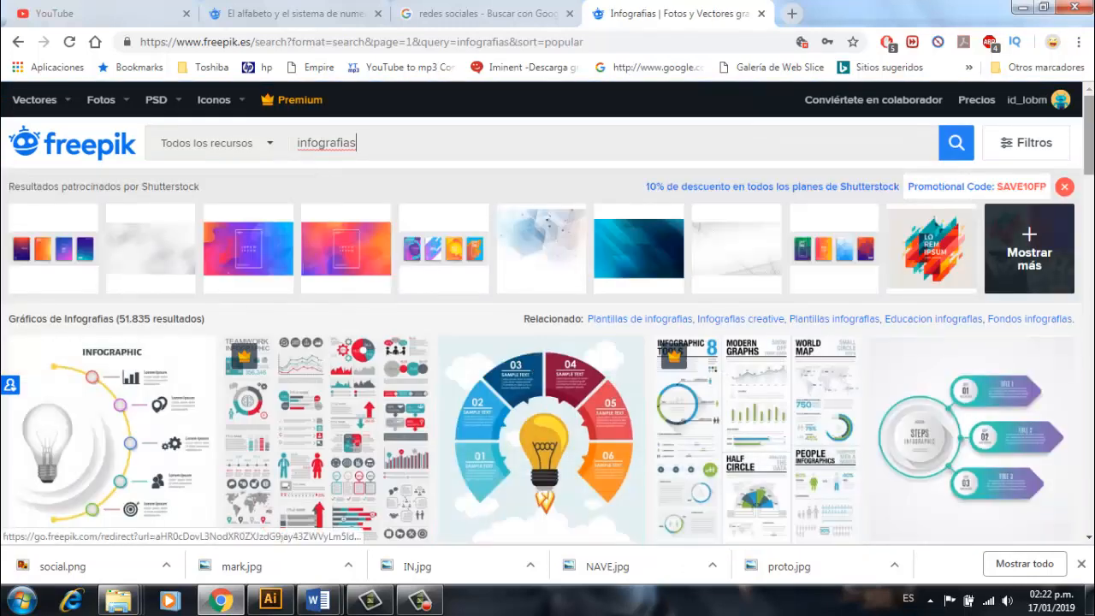
{"action": "left_click_drag", "start_coordinate": [1089, 132], "coordinate": [1091, 301]}
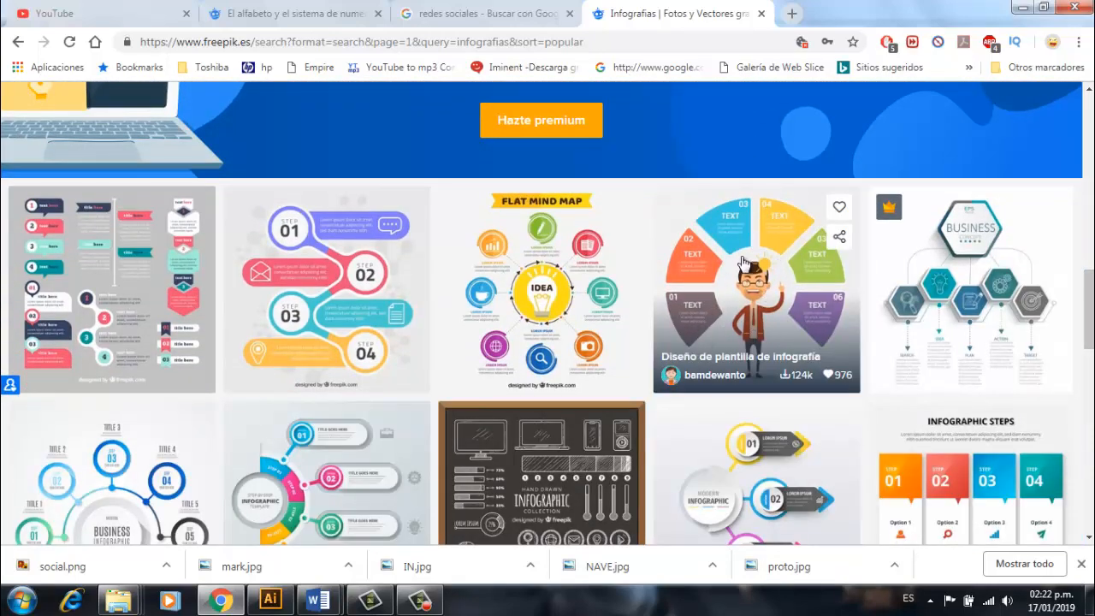
{"action": "scroll", "coordinate": [548, 314], "scroll_direction": "down", "scroll_amount": 1}
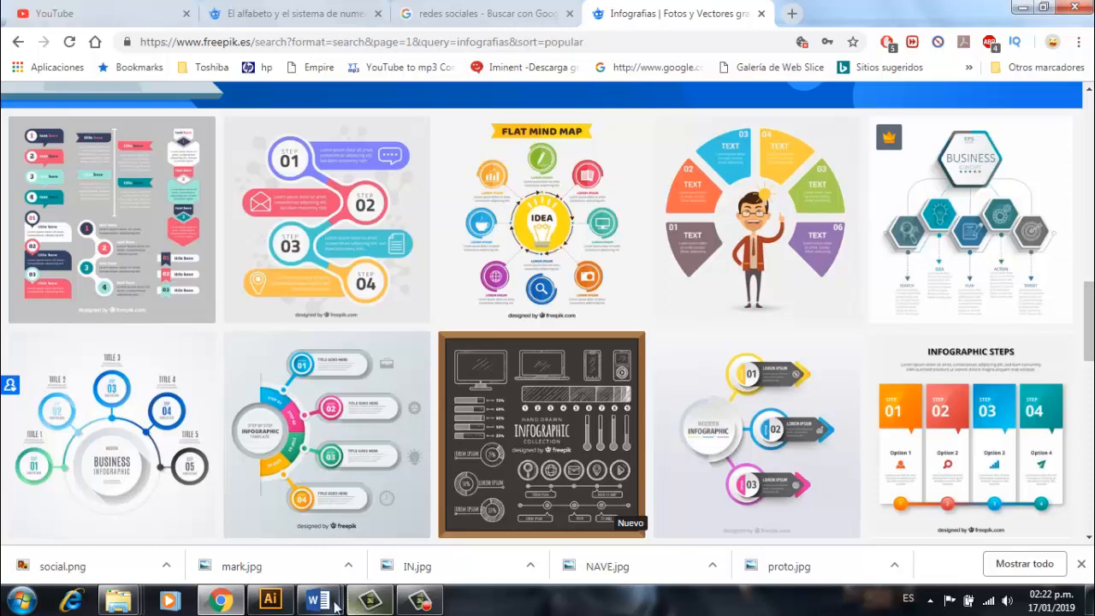
Return to Documento1 in Word and move the purple segment farther out, aligned with the grey segment, and deselect it.
{"action": "mouse_move", "coordinate": [313, 601]}
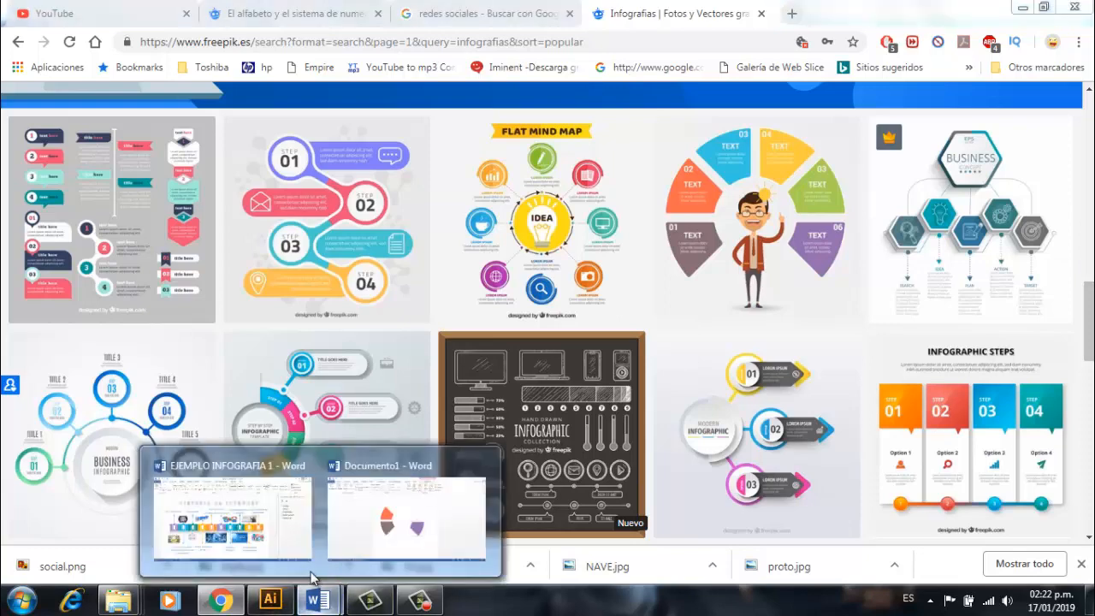
{"action": "left_click", "coordinate": [390, 526]}
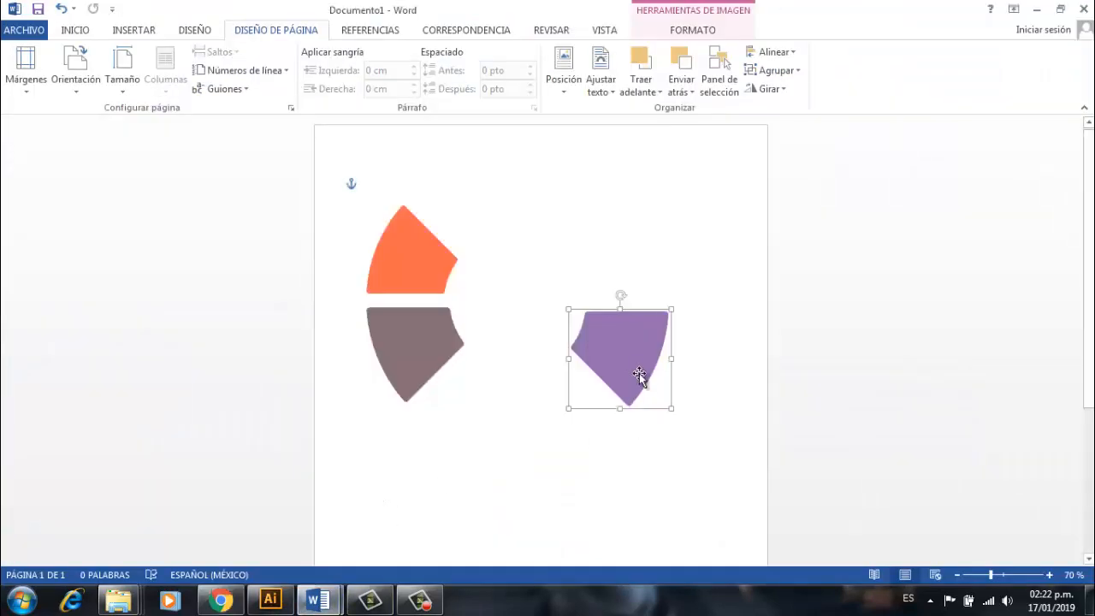
{"action": "left_click_drag", "start_coordinate": [634, 369], "coordinate": [651, 365]}
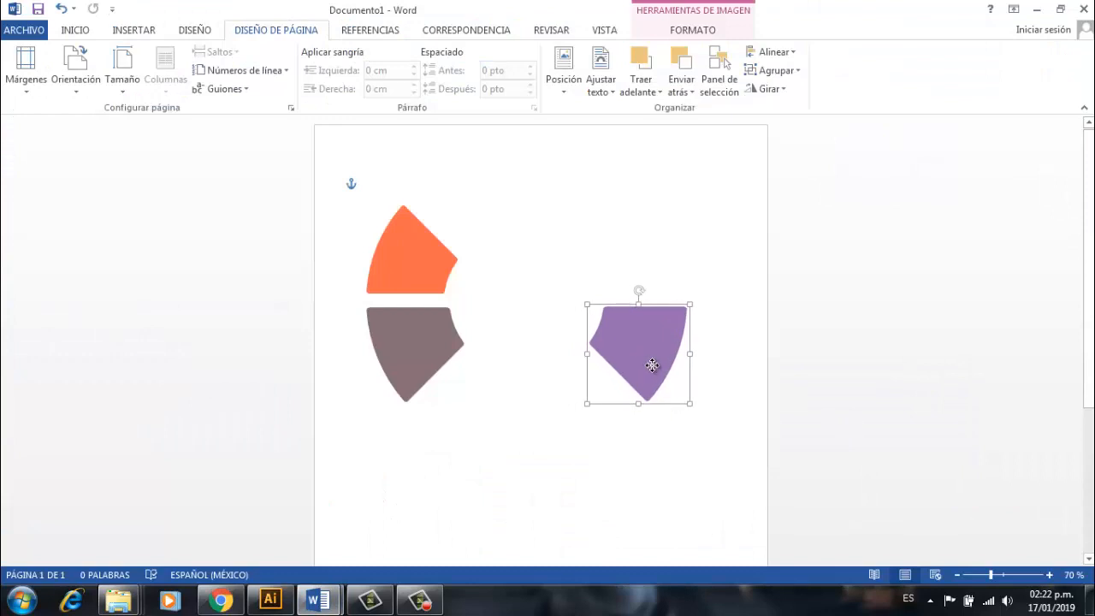
{"action": "left_click", "coordinate": [508, 387]}
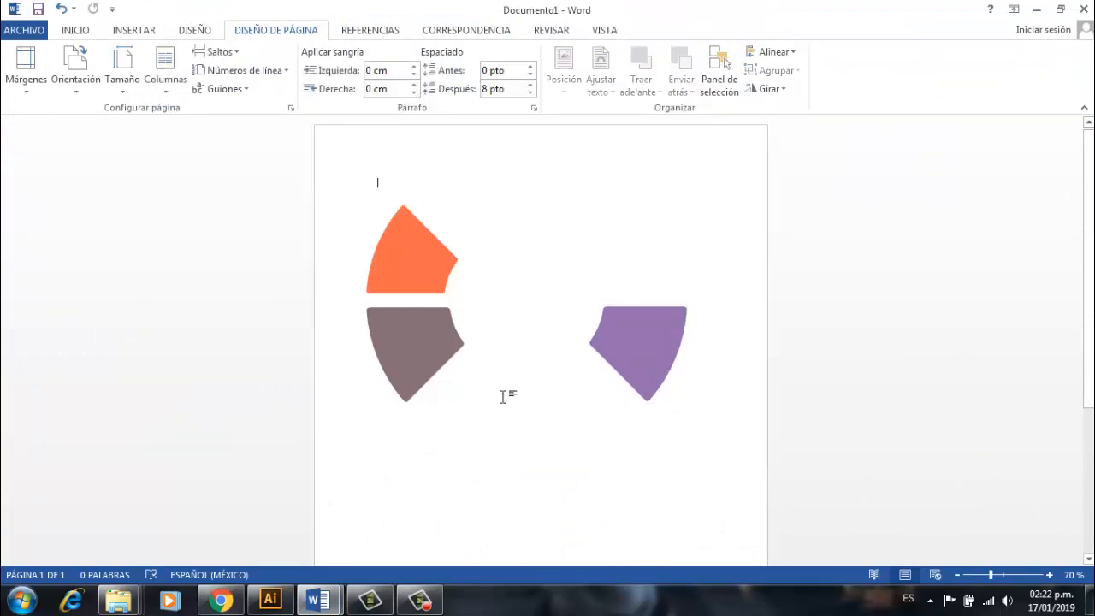
Transfer the green 03 segment from ONZ7K61.eps in Illustrator into Documento1 in Word, after checking the Freepik template.
{"action": "left_click", "coordinate": [232, 602]}
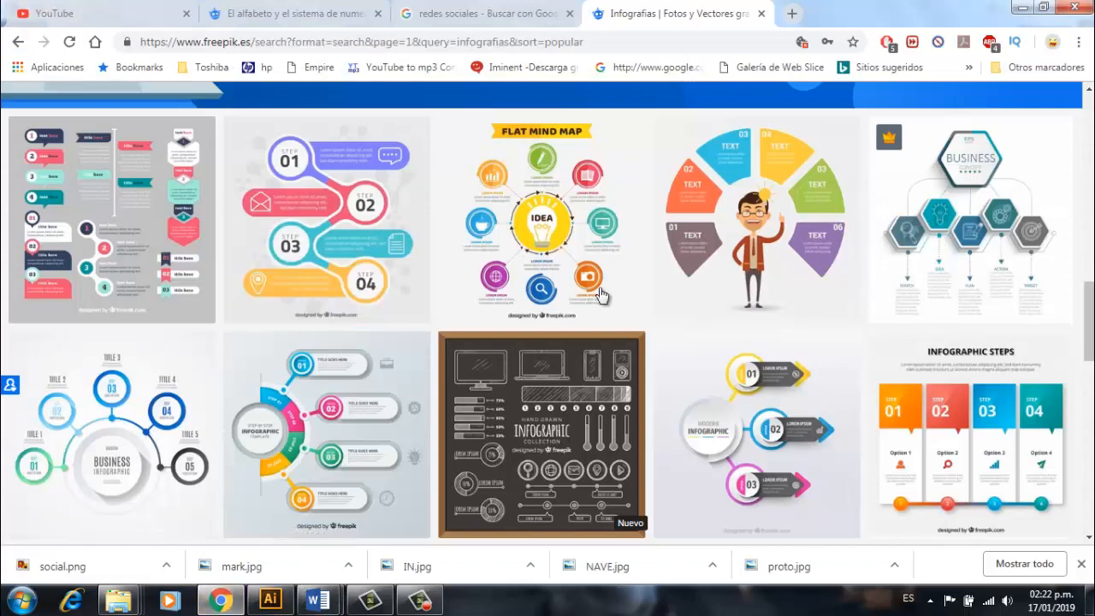
{"action": "mouse_move", "coordinate": [334, 603]}
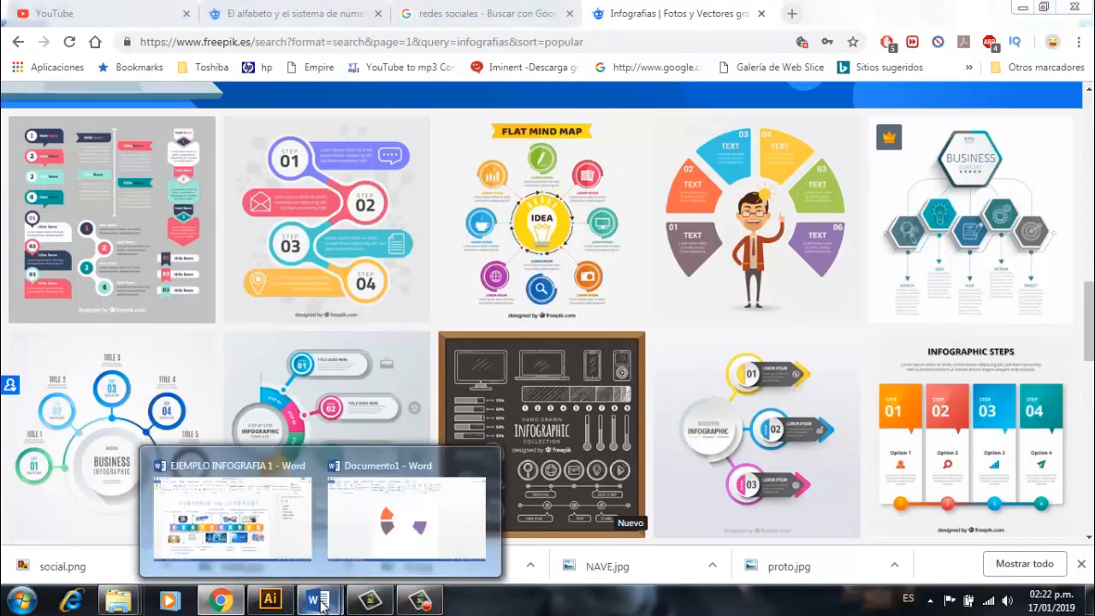
{"action": "left_click", "coordinate": [392, 517]}
{"action": "left_click", "coordinate": [272, 599]}
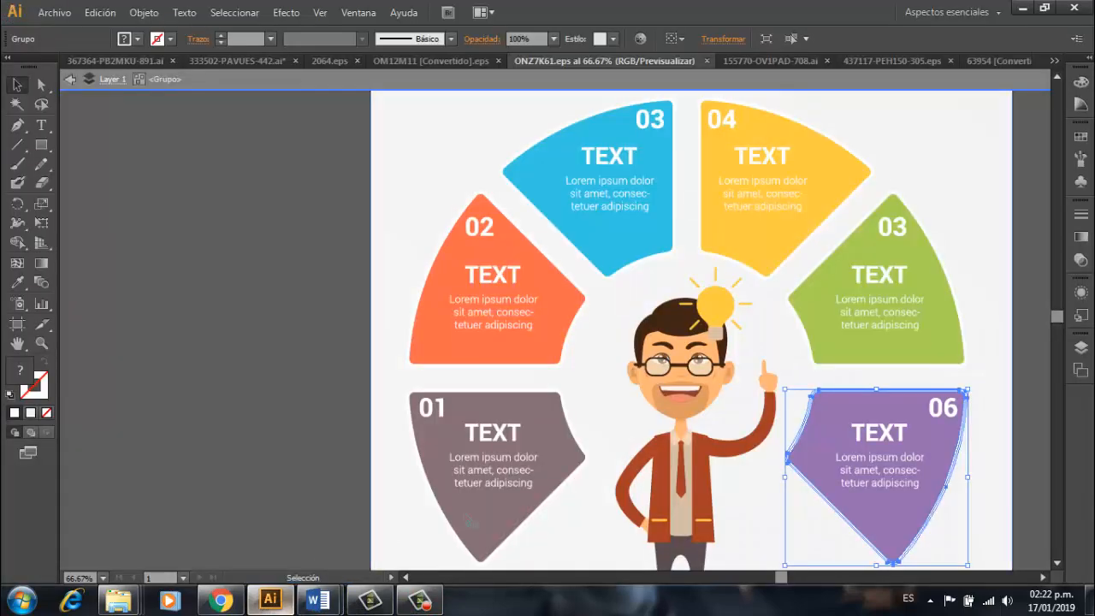
{"action": "left_click", "coordinate": [847, 269]}
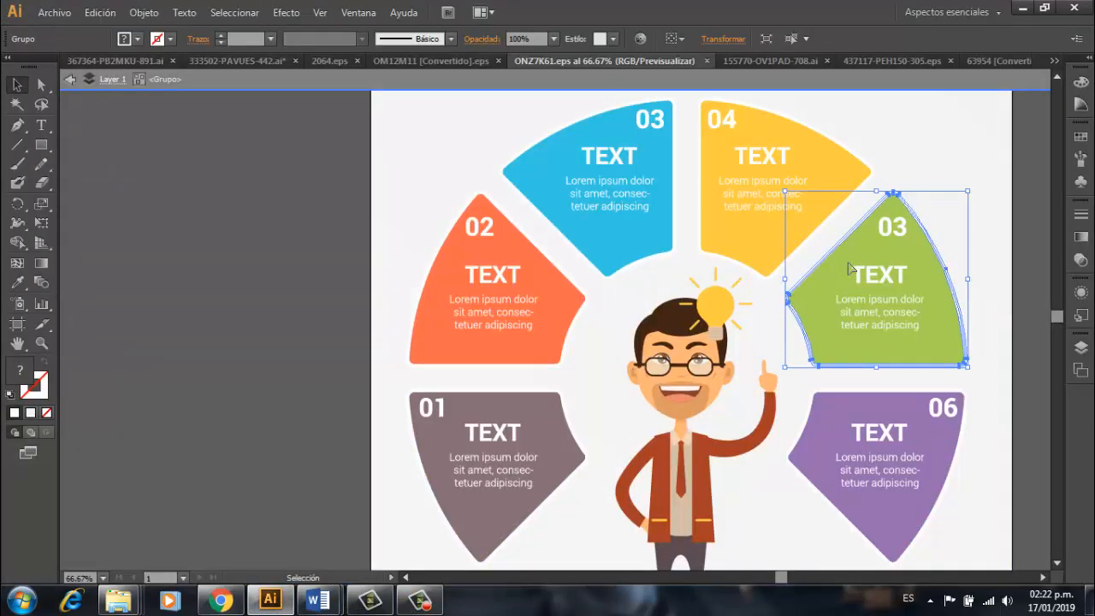
{"action": "left_click_drag", "start_coordinate": [861, 259], "coordinate": [526, 432]}
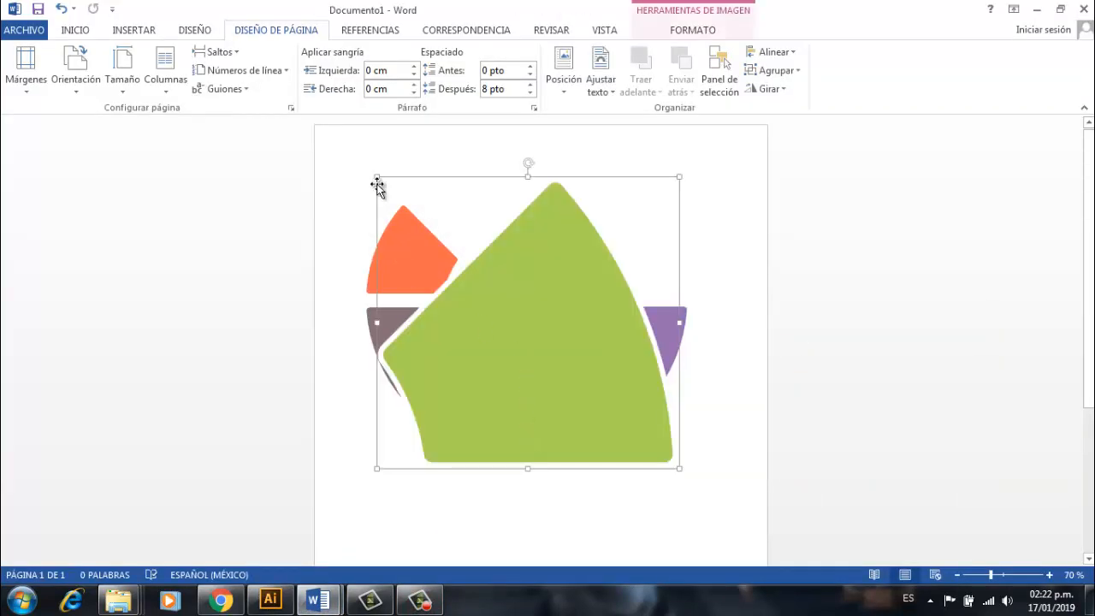
Shrink the green segment and set its text wrapping to Detrás del texto.
{"action": "left_click_drag", "start_coordinate": [393, 185], "coordinate": [602, 296]}
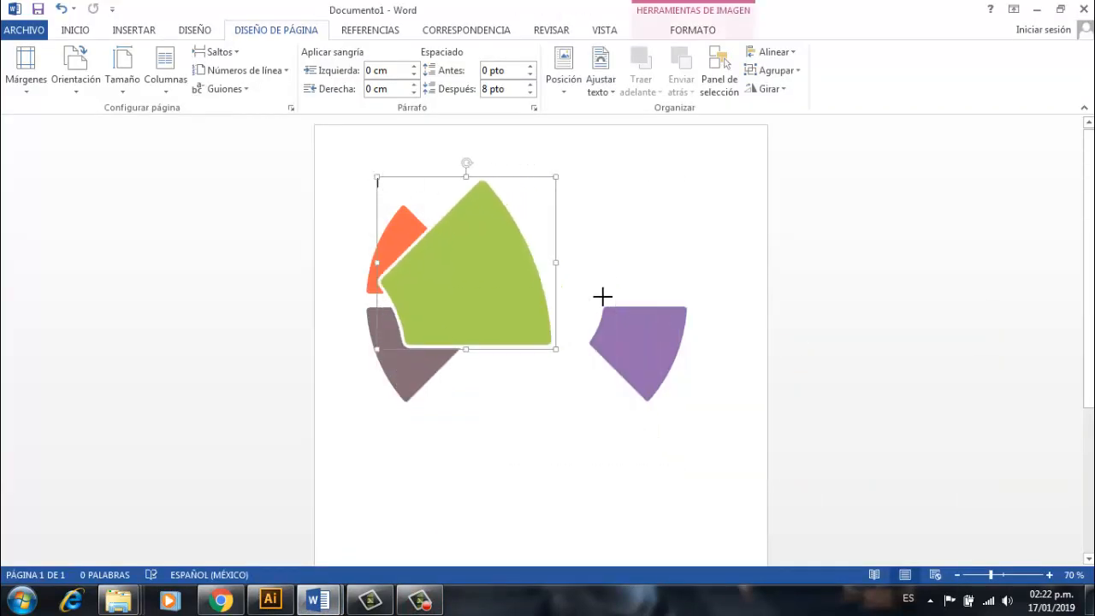
{"action": "right_click", "coordinate": [529, 327]}
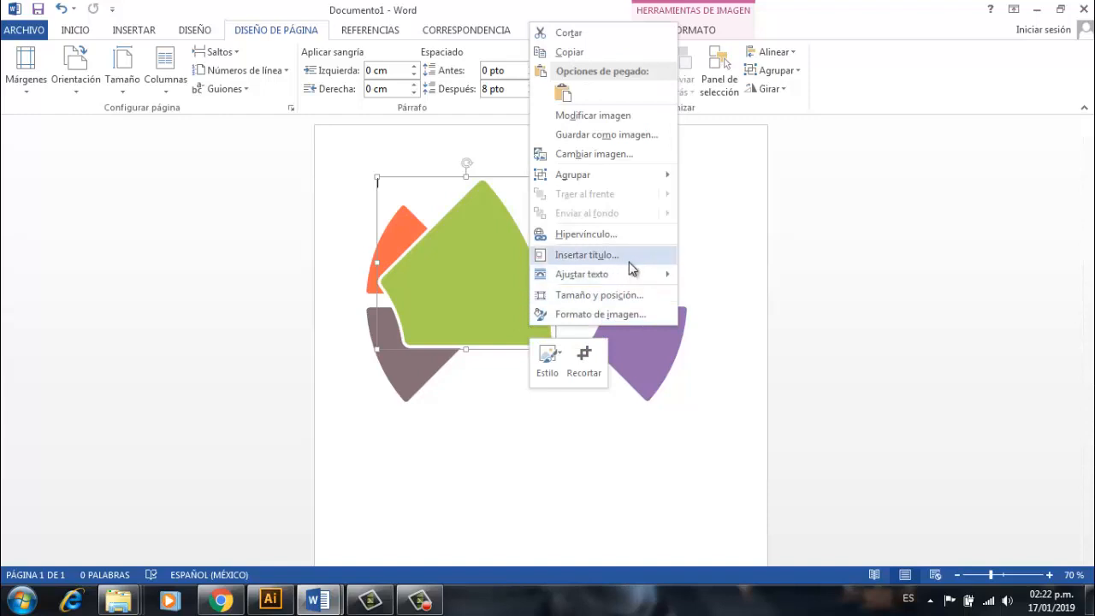
{"action": "mouse_move", "coordinate": [664, 275]}
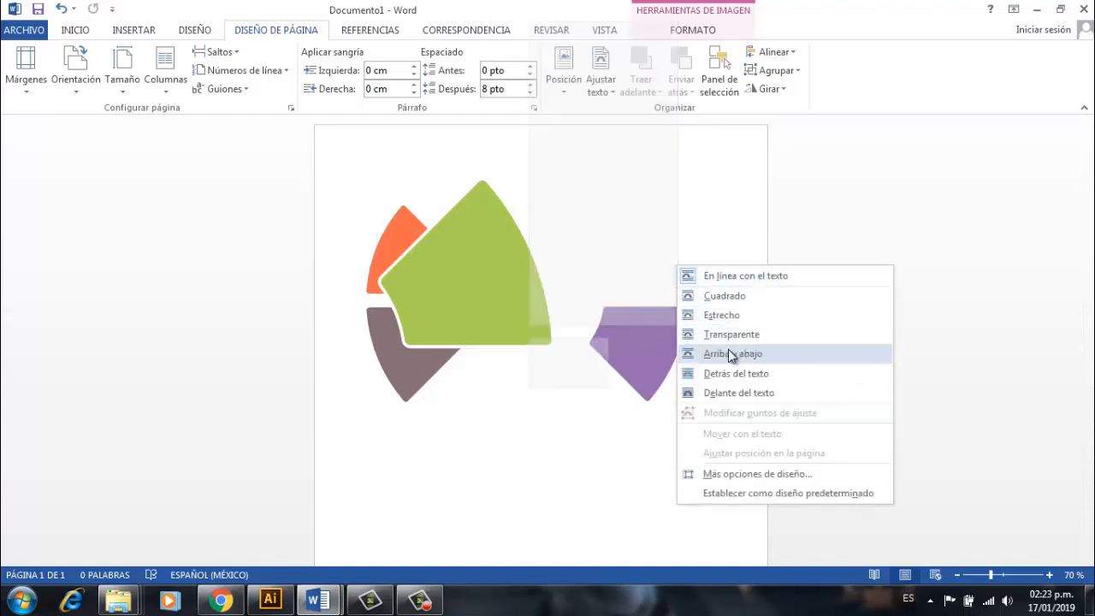
{"action": "left_click", "coordinate": [766, 393]}
{"action": "right_click", "coordinate": [513, 278]}
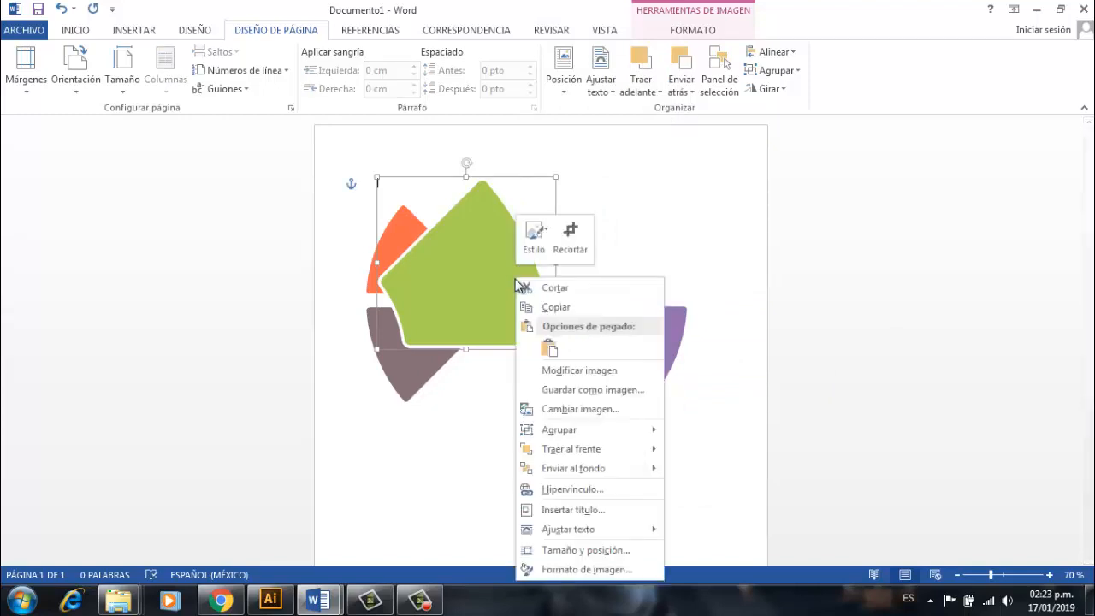
{"action": "mouse_move", "coordinate": [638, 530]}
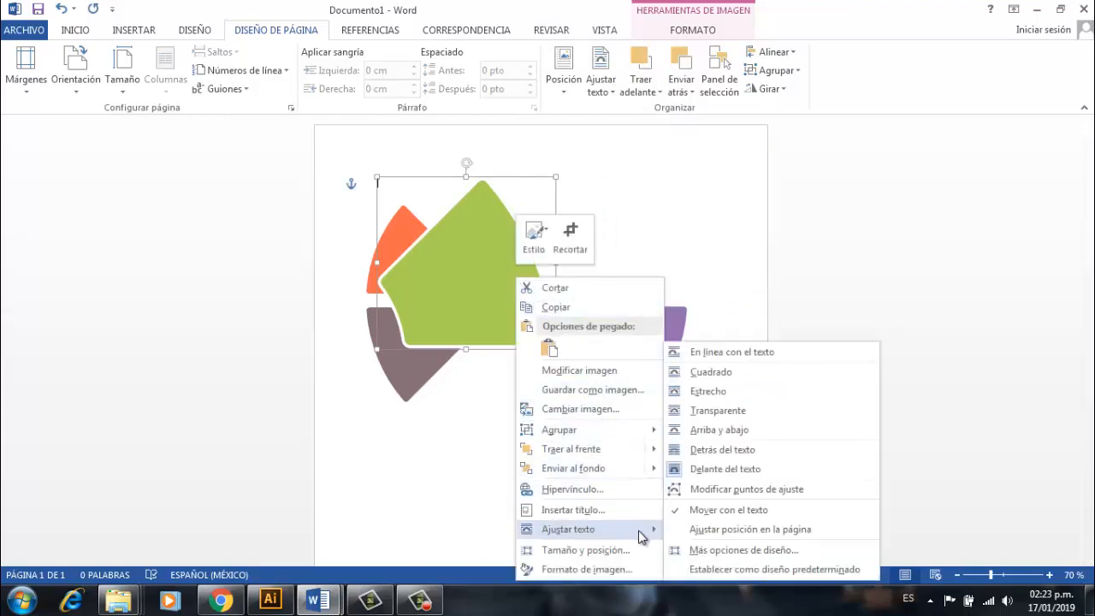
{"action": "left_click", "coordinate": [743, 456]}
Place the green segment directly above the purple one, scale it down to nearly the same width, and deselect it.
{"action": "left_click_drag", "start_coordinate": [501, 269], "coordinate": [655, 228]}
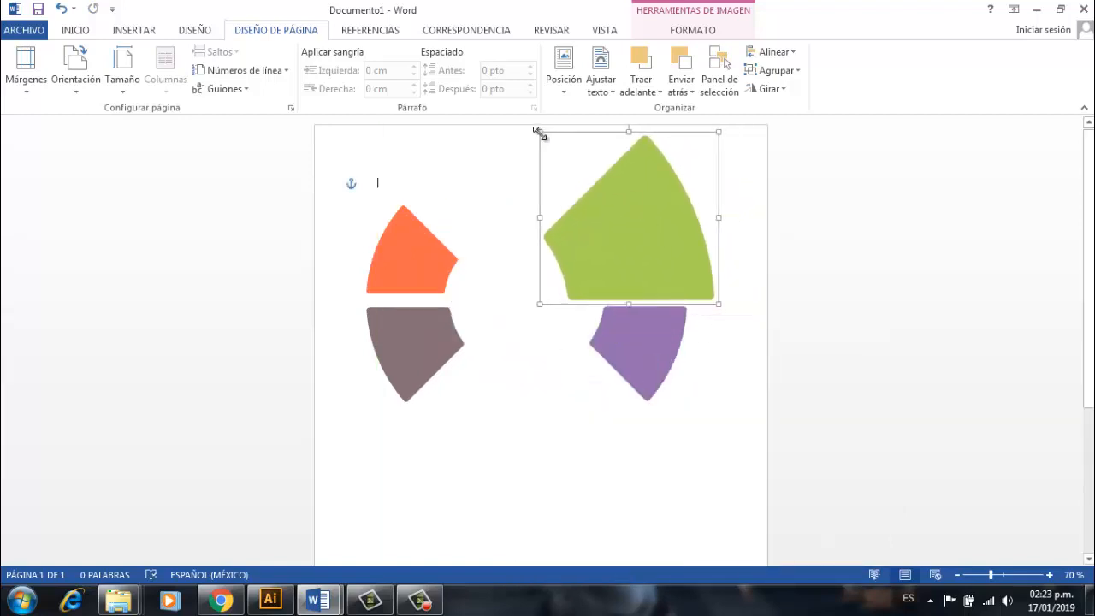
{"action": "left_click_drag", "start_coordinate": [540, 132], "coordinate": [609, 182]}
{"action": "left_click_drag", "start_coordinate": [707, 184], "coordinate": [659, 201]}
{"action": "left_click", "coordinate": [515, 427]}
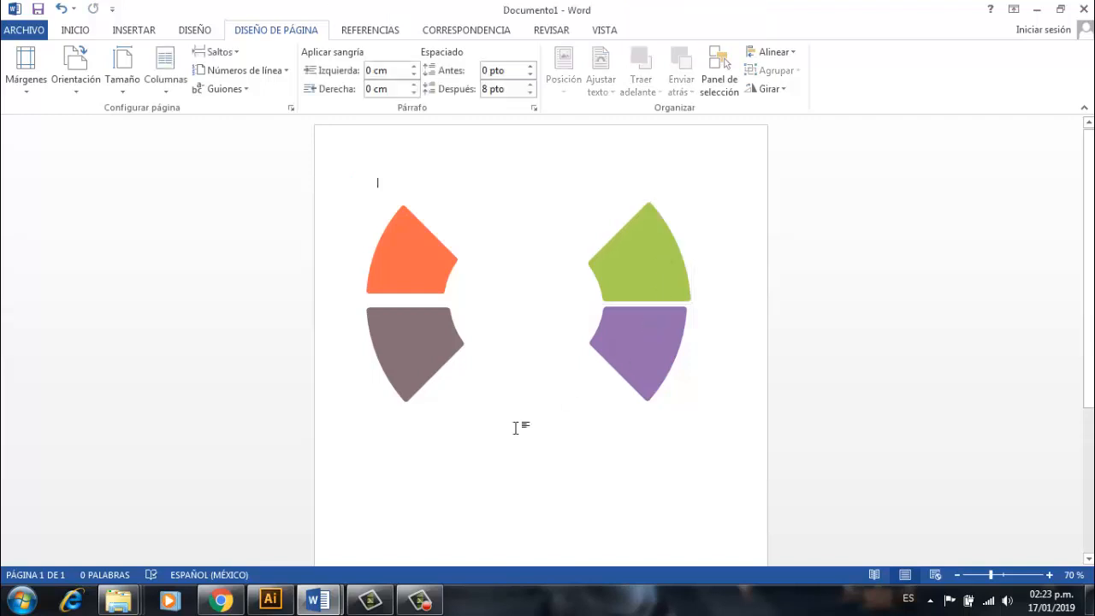
{"action": "left_click", "coordinate": [640, 264]}
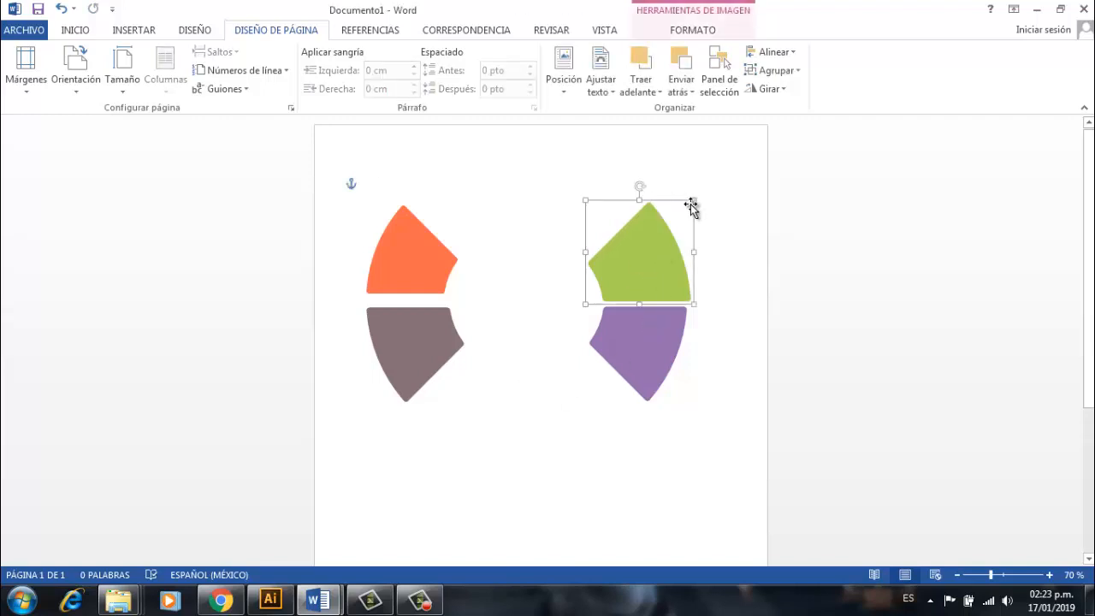
{"action": "left_click_drag", "start_coordinate": [693, 202], "coordinate": [686, 207]}
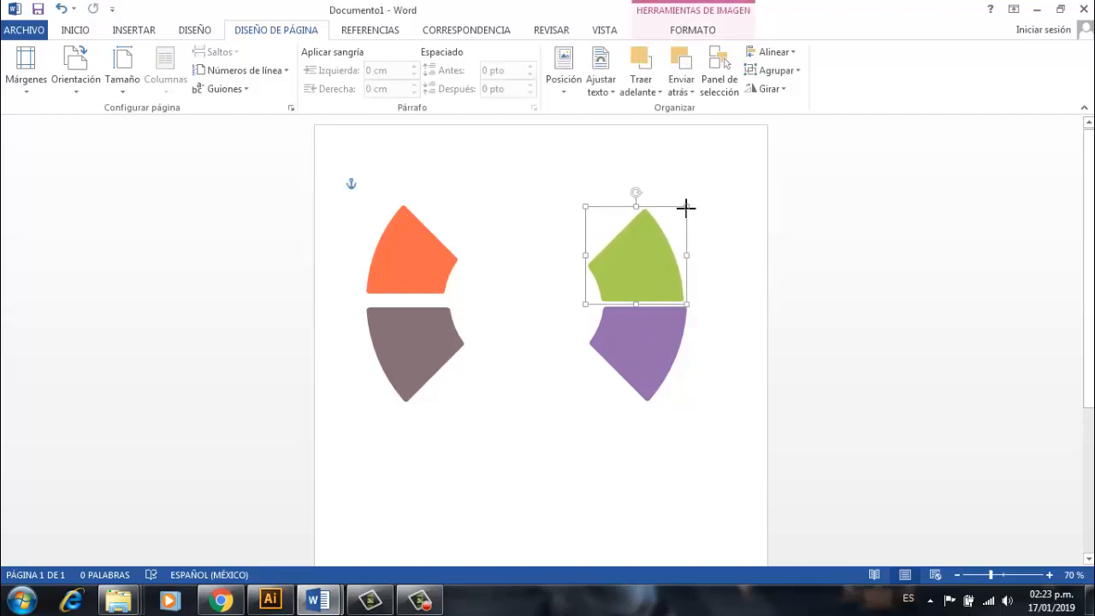
{"action": "left_click", "coordinate": [506, 402]}
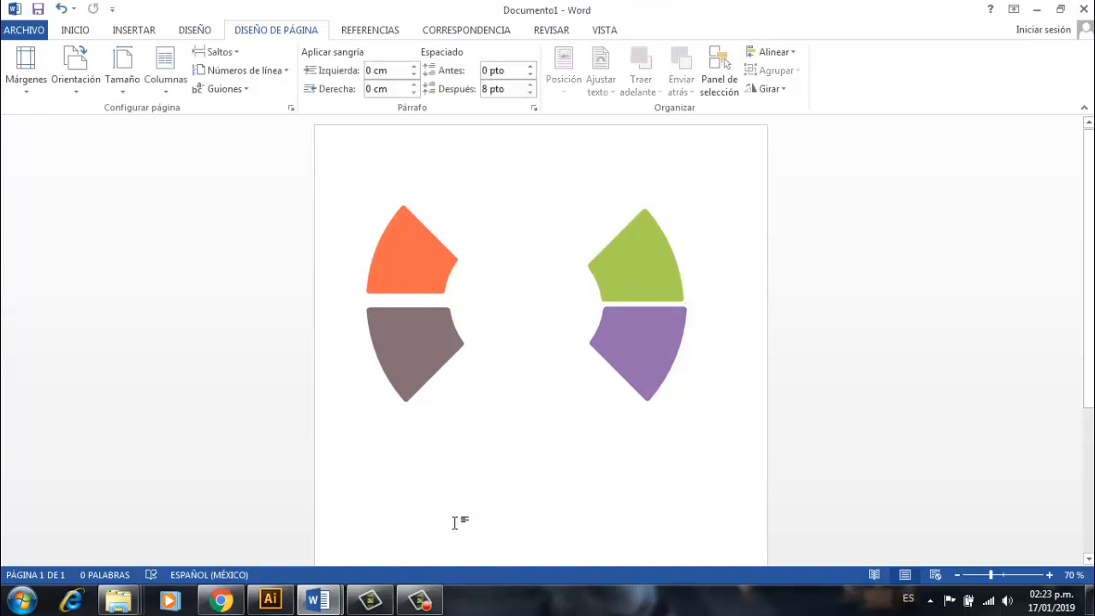
{"action": "left_click", "coordinate": [270, 600]}
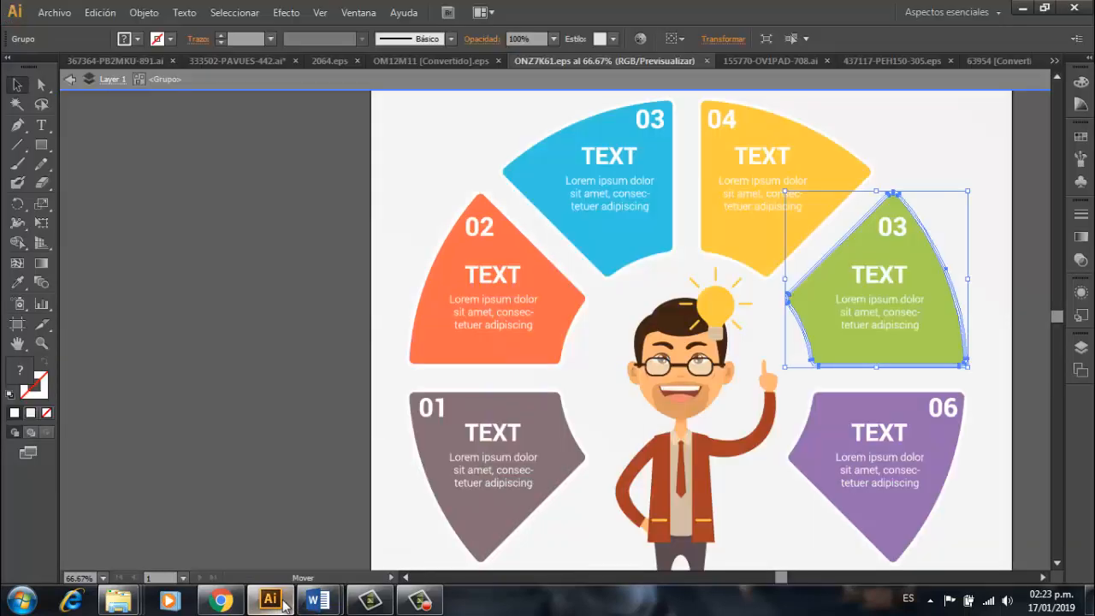
{"action": "mouse_move", "coordinate": [316, 600]}
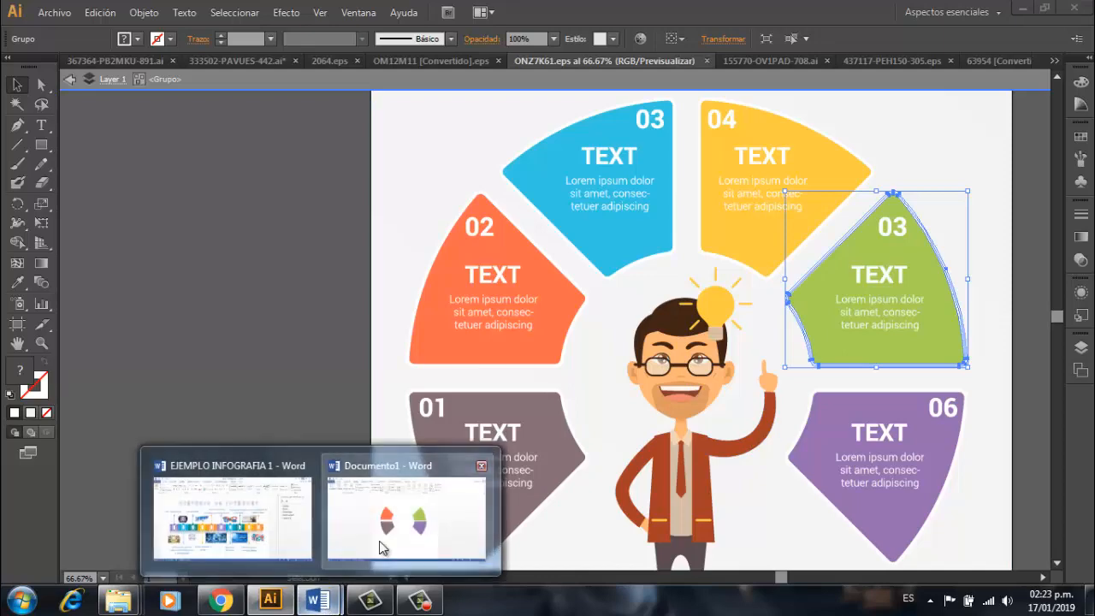
{"action": "left_click", "coordinate": [392, 536]}
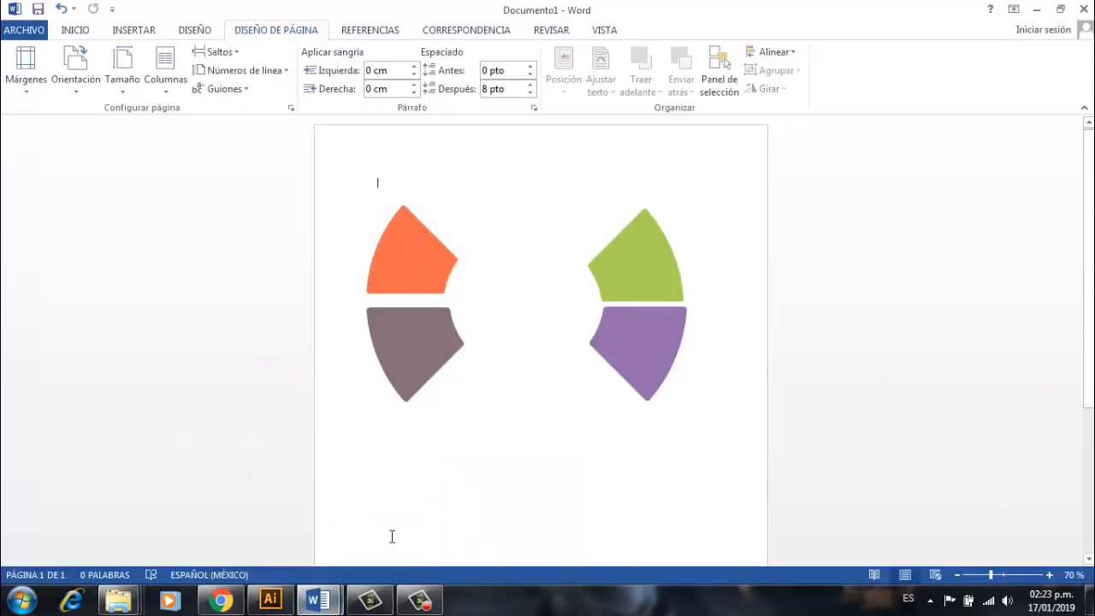
{"action": "left_click", "coordinate": [329, 602]}
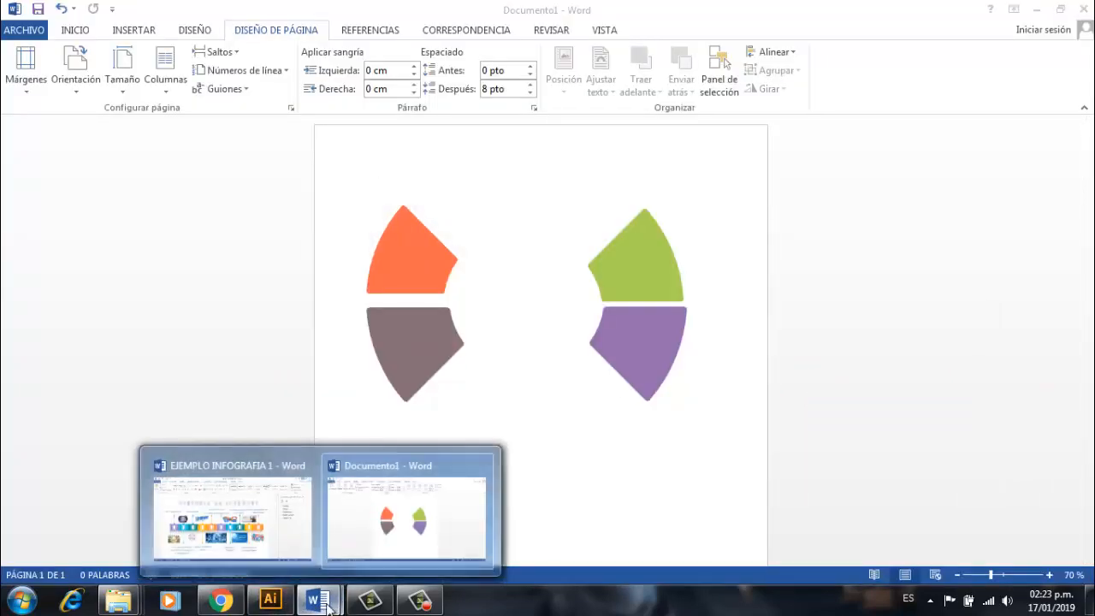
Transfer the man with the light bulb from ONZ7K61.eps in Illustrator into Documento1 in Word.
{"action": "left_click", "coordinate": [271, 599]}
{"action": "left_click", "coordinate": [684, 466]}
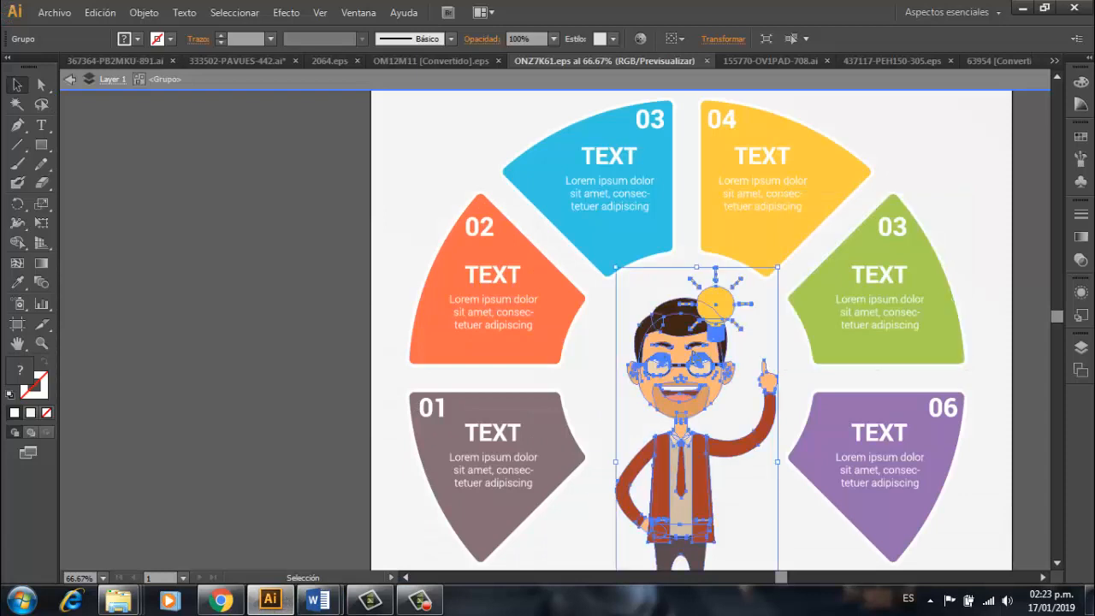
{"action": "left_click_drag", "start_coordinate": [707, 302], "coordinate": [445, 481]}
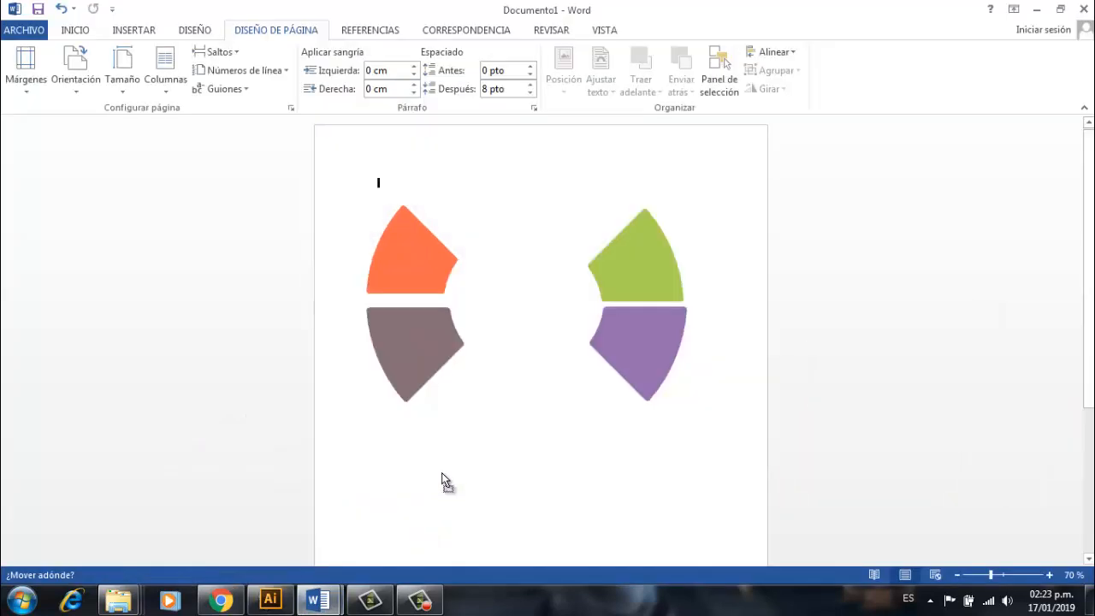
{"action": "left_click_drag", "start_coordinate": [507, 445], "coordinate": [507, 437]}
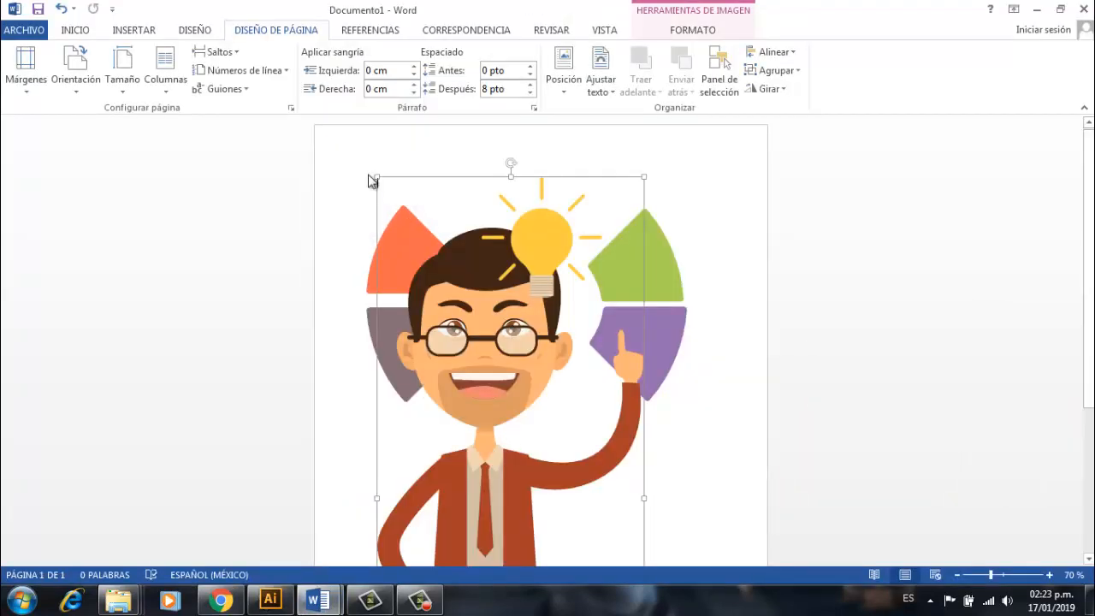
Reduce the size of the man illustration and set its text wrapping to Detrás del texto.
{"action": "left_click_drag", "start_coordinate": [377, 177], "coordinate": [433, 248]}
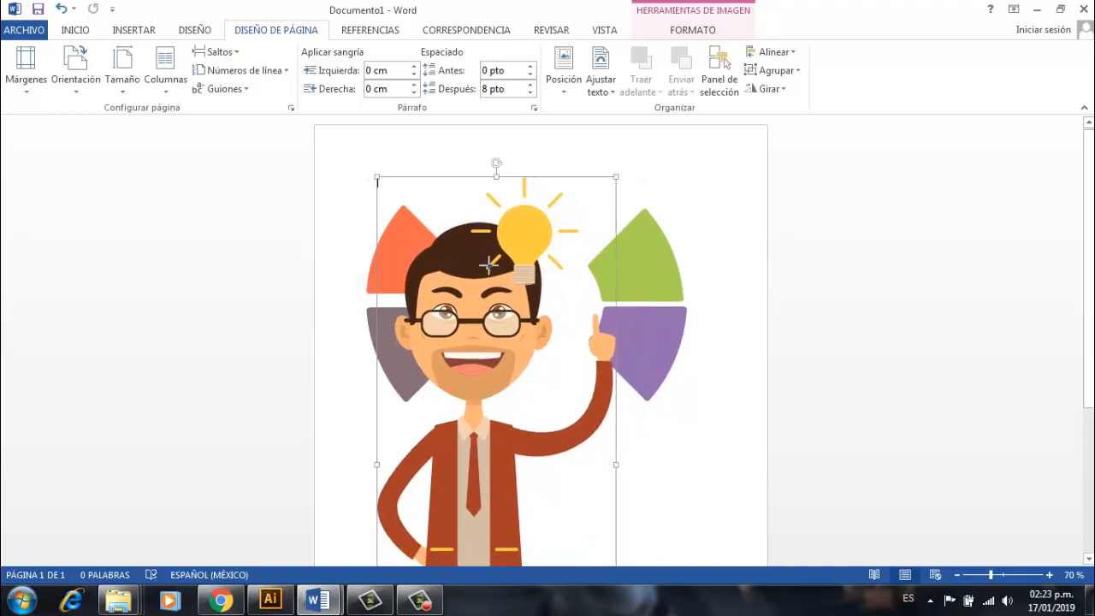
{"action": "right_click", "coordinate": [525, 319]}
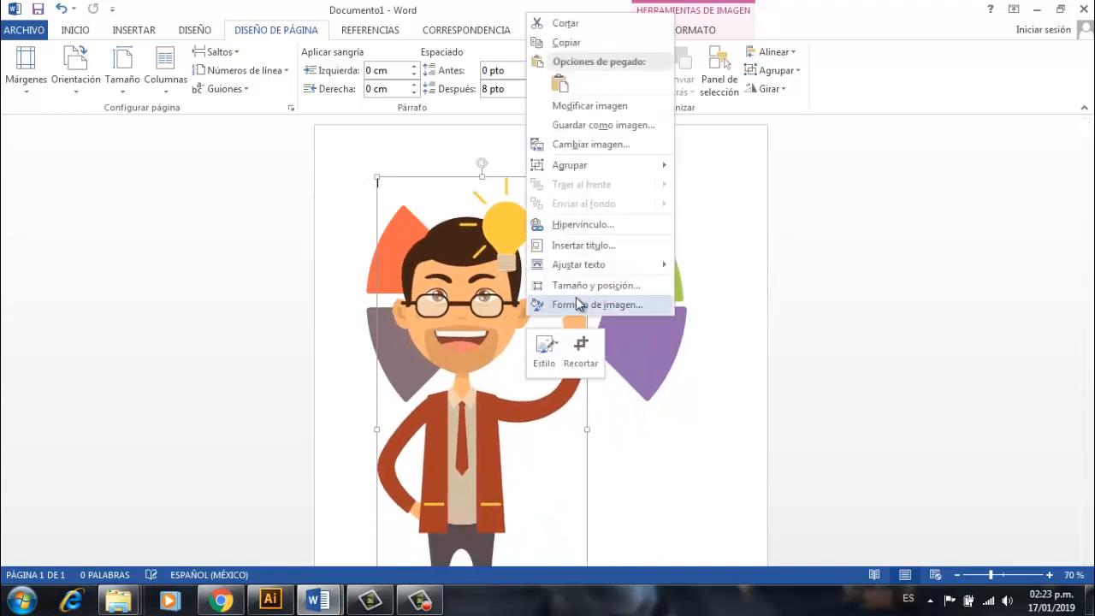
{"action": "mouse_move", "coordinate": [656, 267]}
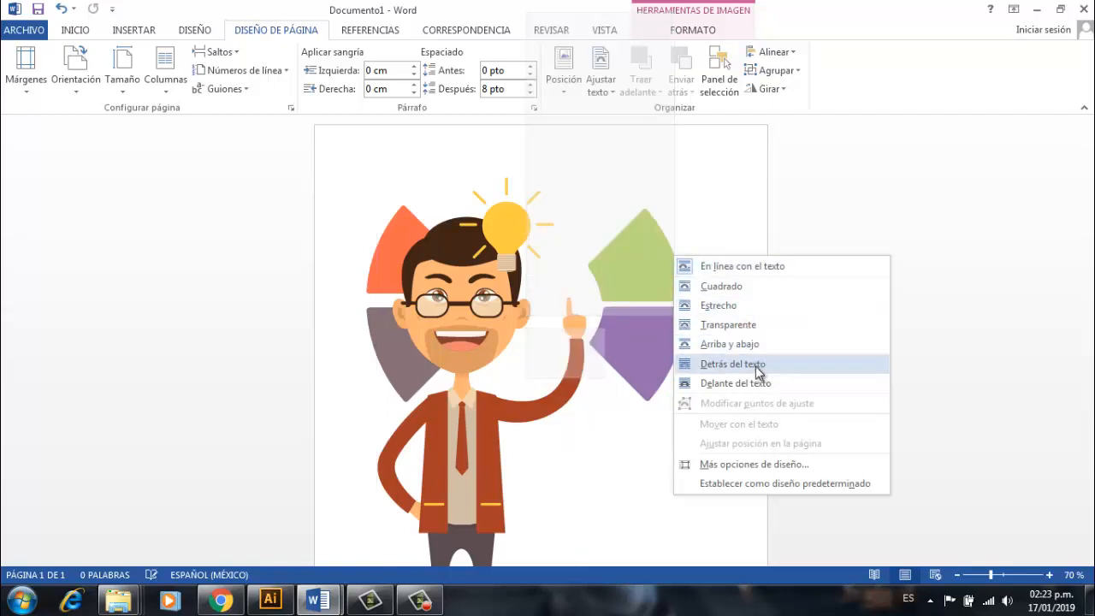
{"action": "left_click", "coordinate": [757, 373]}
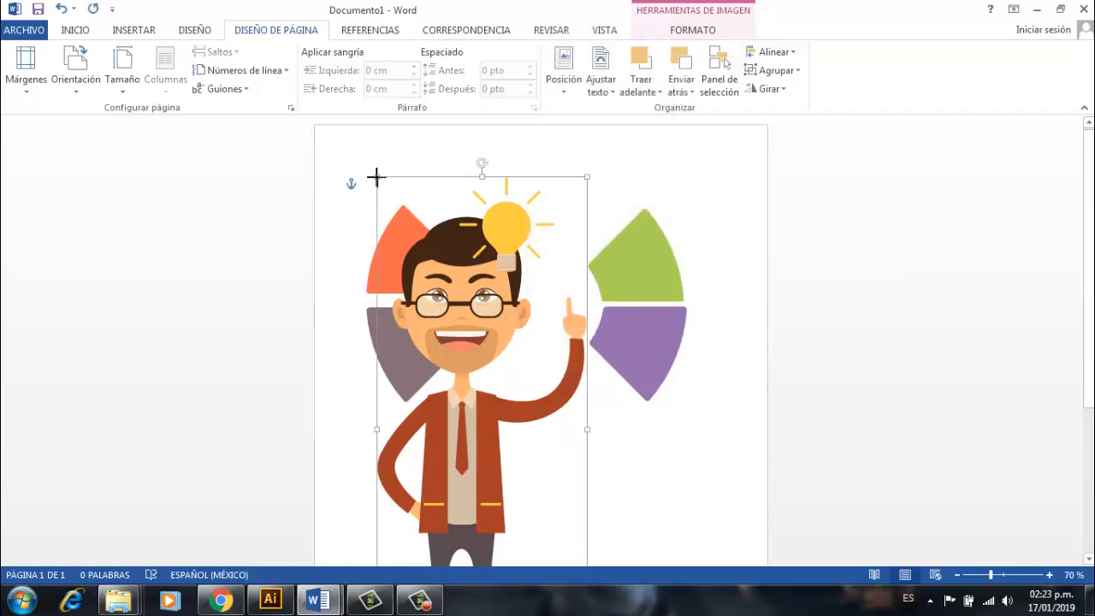
Scale the man illustration down further, centre it between the coloured segments, and deselect it.
{"action": "left_click_drag", "start_coordinate": [376, 177], "coordinate": [423, 289]}
{"action": "scroll", "coordinate": [516, 363], "scroll_direction": "down", "scroll_amount": 3}
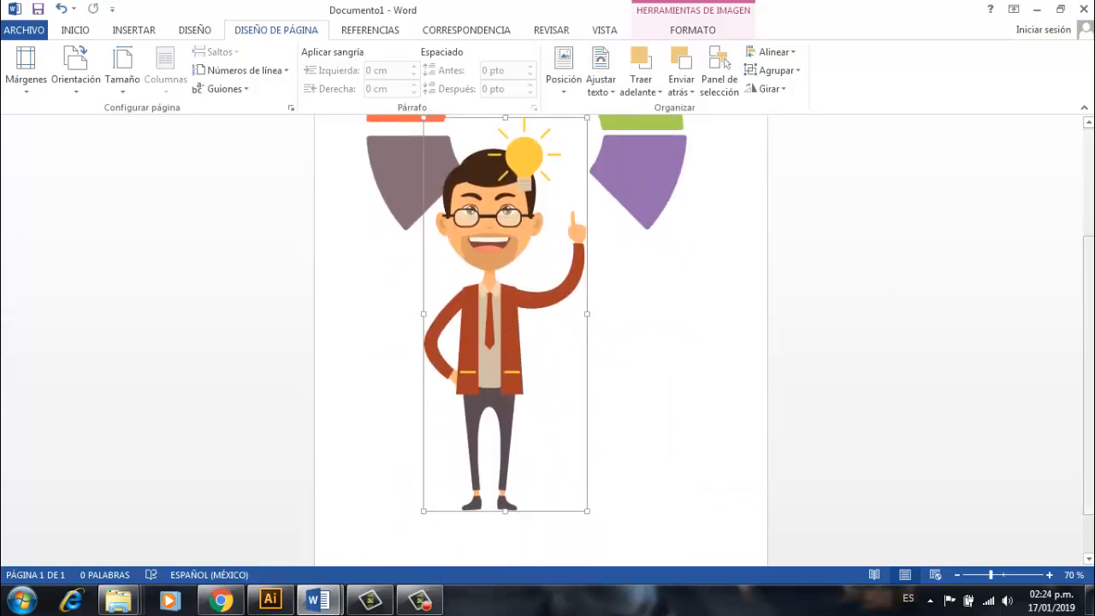
{"action": "scroll", "coordinate": [1086, 342], "scroll_direction": "up", "scroll_amount": 1}
{"action": "left_click_drag", "start_coordinate": [519, 302], "coordinate": [548, 275]}
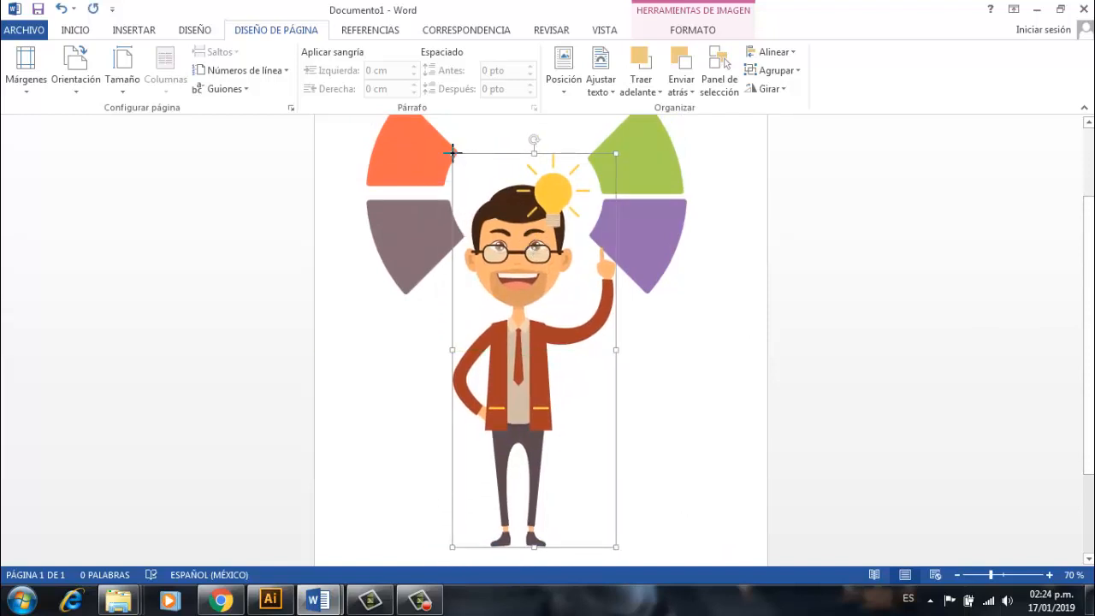
{"action": "left_click_drag", "start_coordinate": [452, 153], "coordinate": [513, 227]}
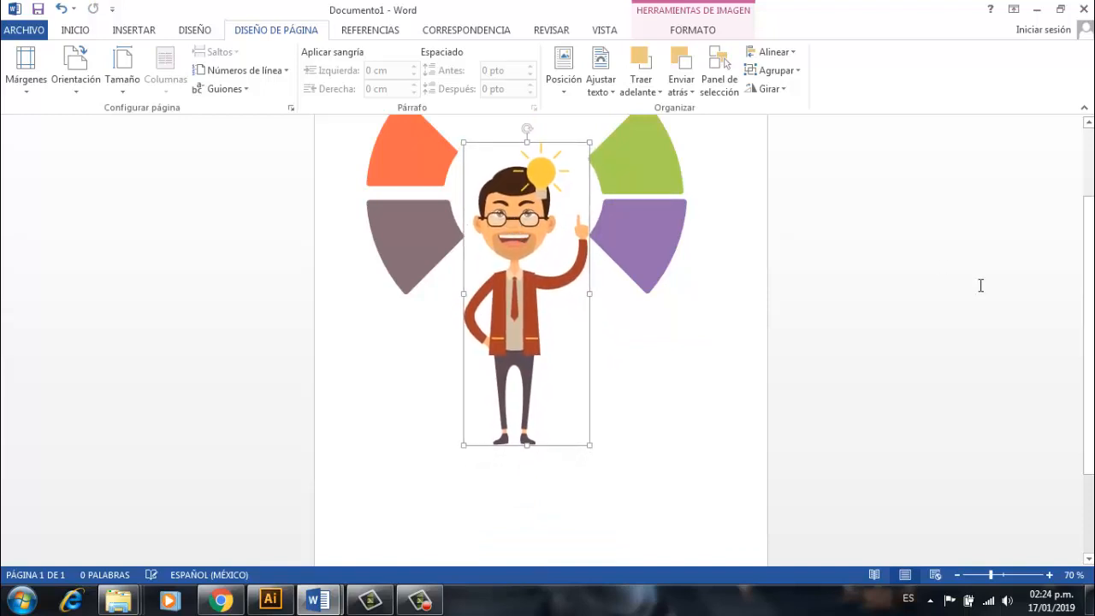
{"action": "scroll", "coordinate": [648, 308], "scroll_direction": "up", "scroll_amount": 3}
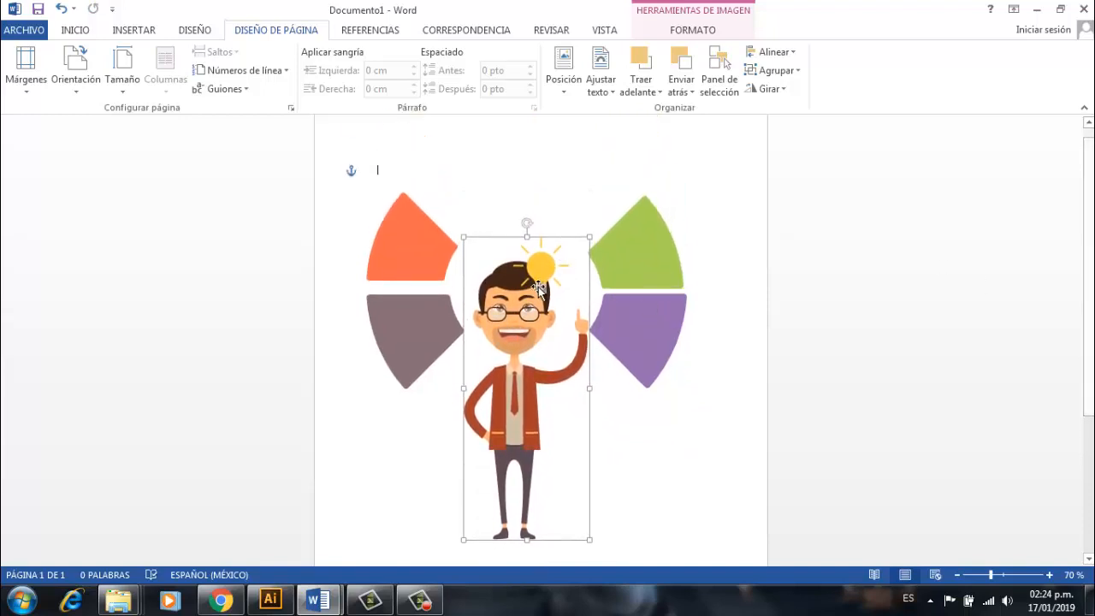
{"action": "left_click_drag", "start_coordinate": [525, 286], "coordinate": [524, 283]}
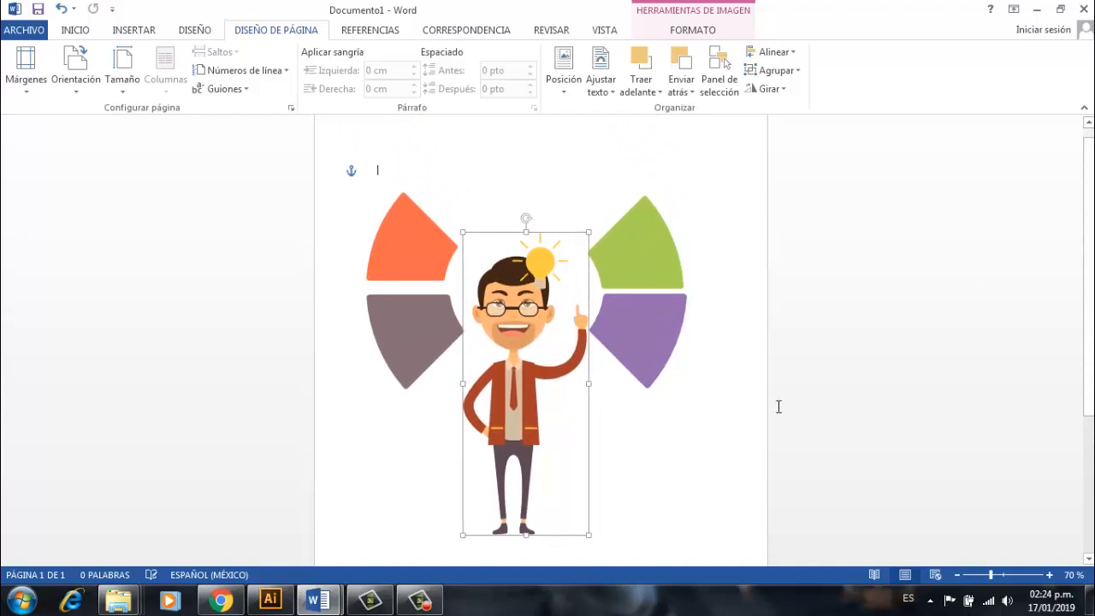
{"action": "left_click", "coordinate": [721, 404]}
{"action": "scroll", "coordinate": [720, 404], "scroll_direction": "up", "scroll_amount": 1}
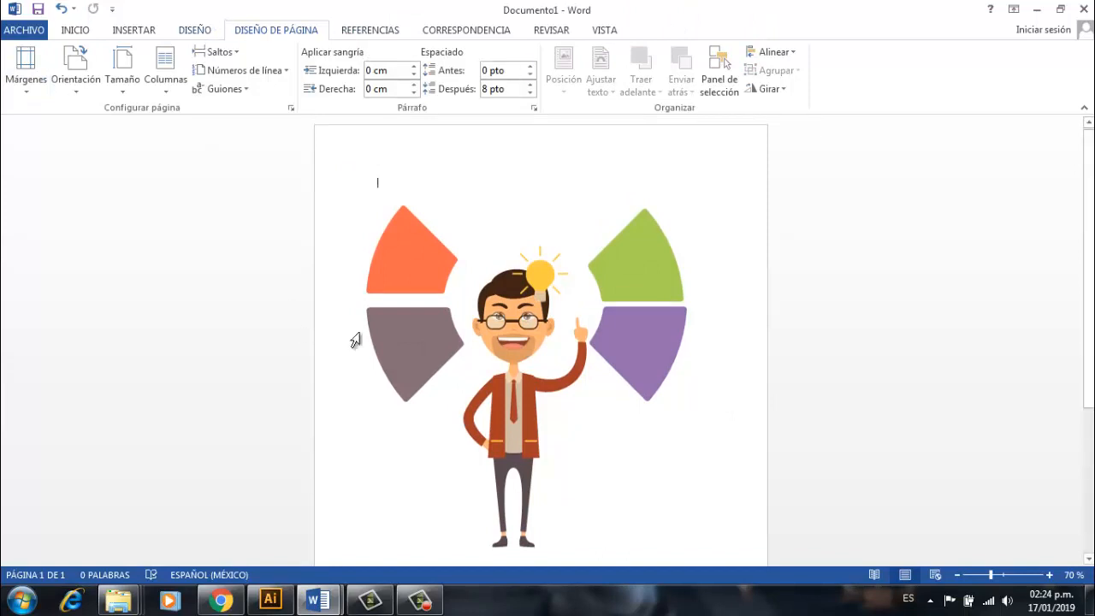
Nudge the green and purple segments slightly upward to line up with the orange and grey pair, leaving a small gap between them.
{"action": "left_click_drag", "start_coordinate": [641, 286], "coordinate": [641, 274]}
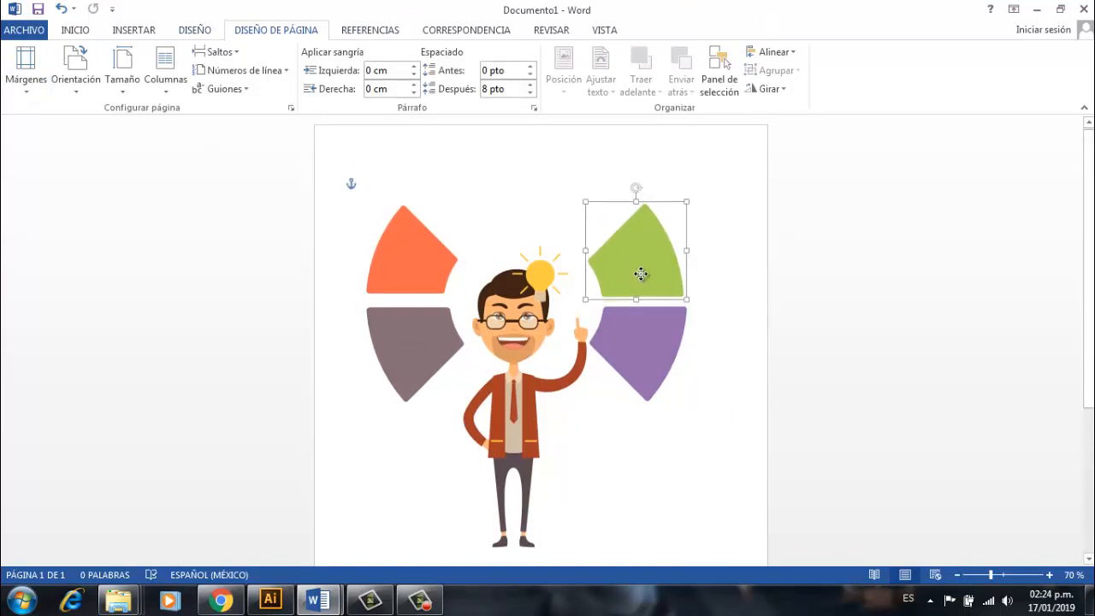
{"action": "left_click", "coordinate": [663, 339]}
{"action": "left_click", "coordinate": [655, 428]}
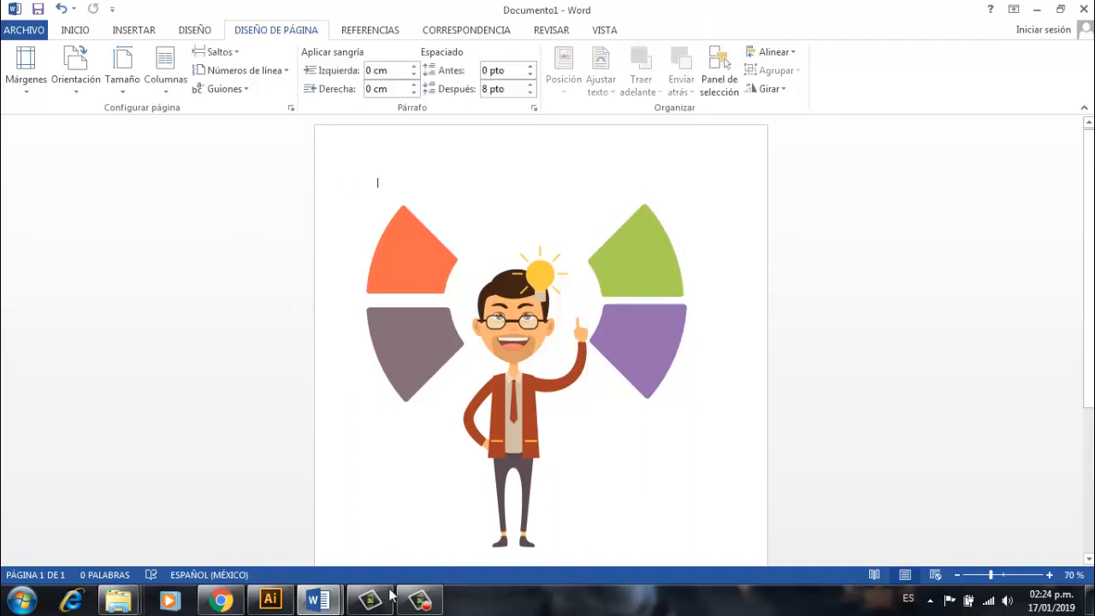
Transfer the blue 03 segment from Illustrator into Documento1 in Word and set its text wrapping to Detrás del texto.
{"action": "left_click", "coordinate": [270, 601]}
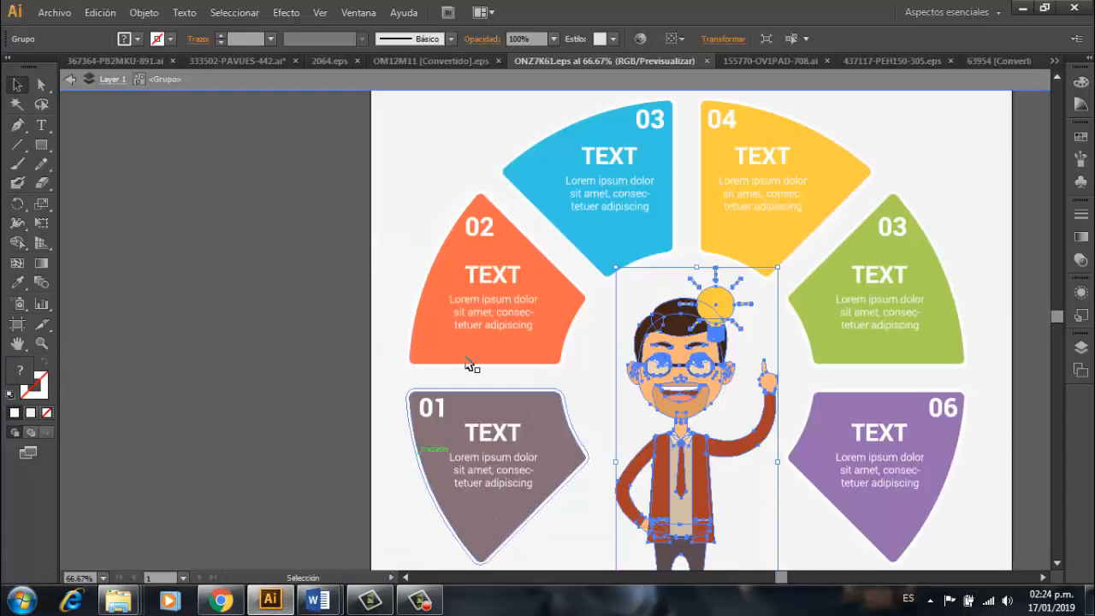
{"action": "left_click_drag", "start_coordinate": [582, 129], "coordinate": [482, 194]}
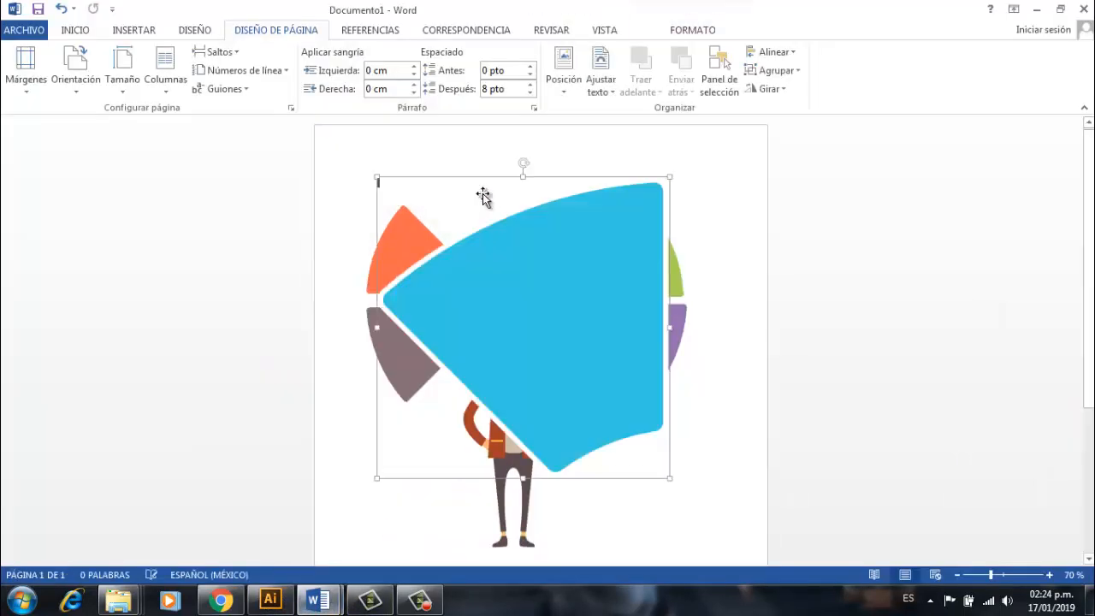
{"action": "right_click", "coordinate": [613, 289]}
{"action": "left_click", "coordinate": [600, 84]}
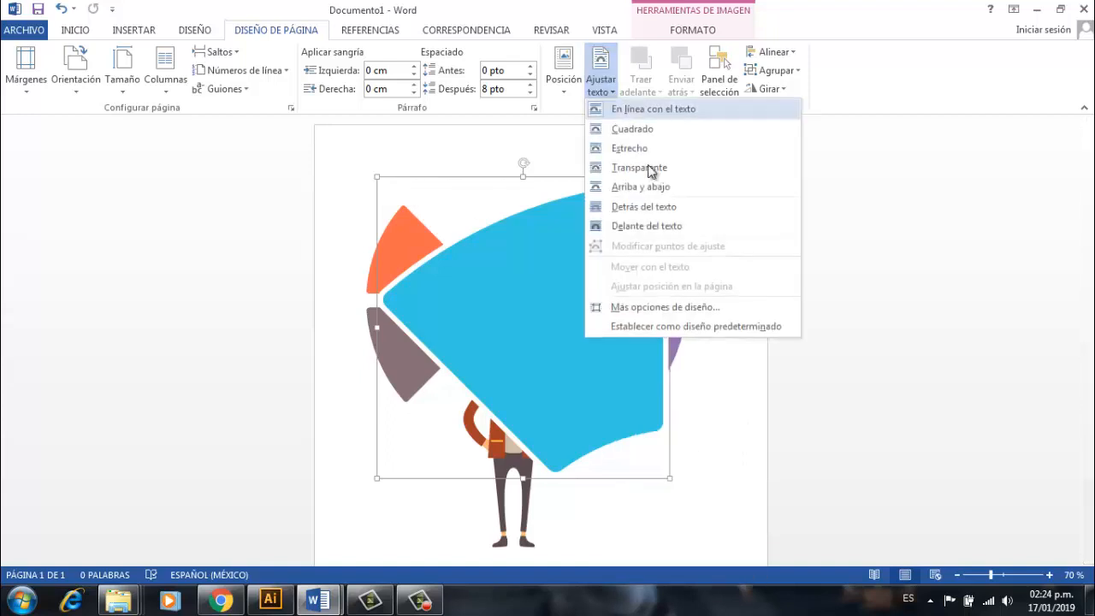
{"action": "left_click", "coordinate": [700, 210]}
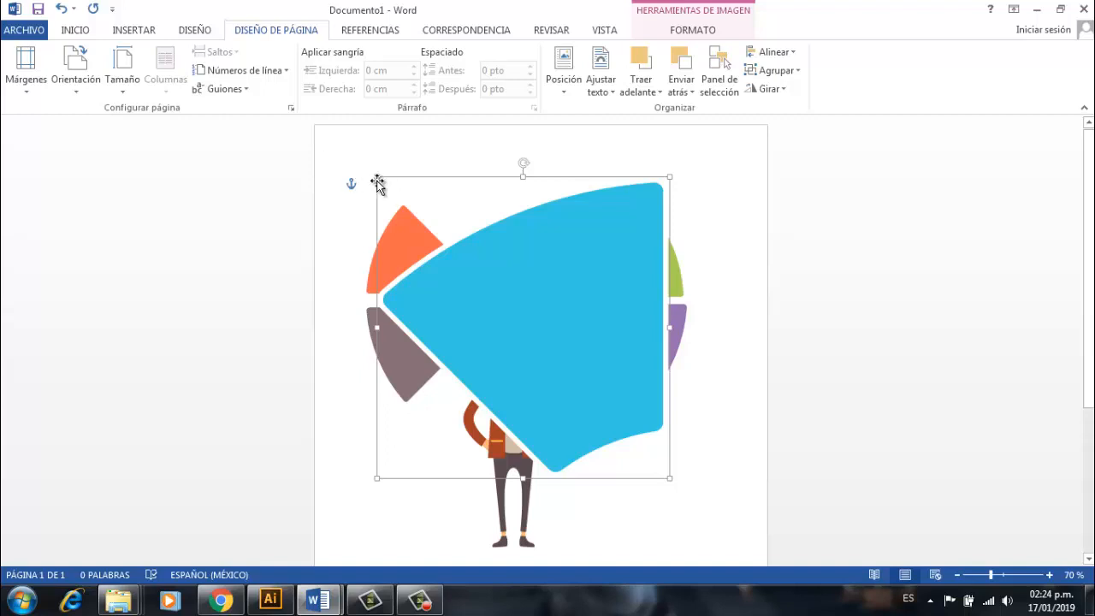
Scale the blue segment down, place it above the orange segment with a narrow gap between them, and deselect it.
{"action": "left_click_drag", "start_coordinate": [375, 177], "coordinate": [564, 297]}
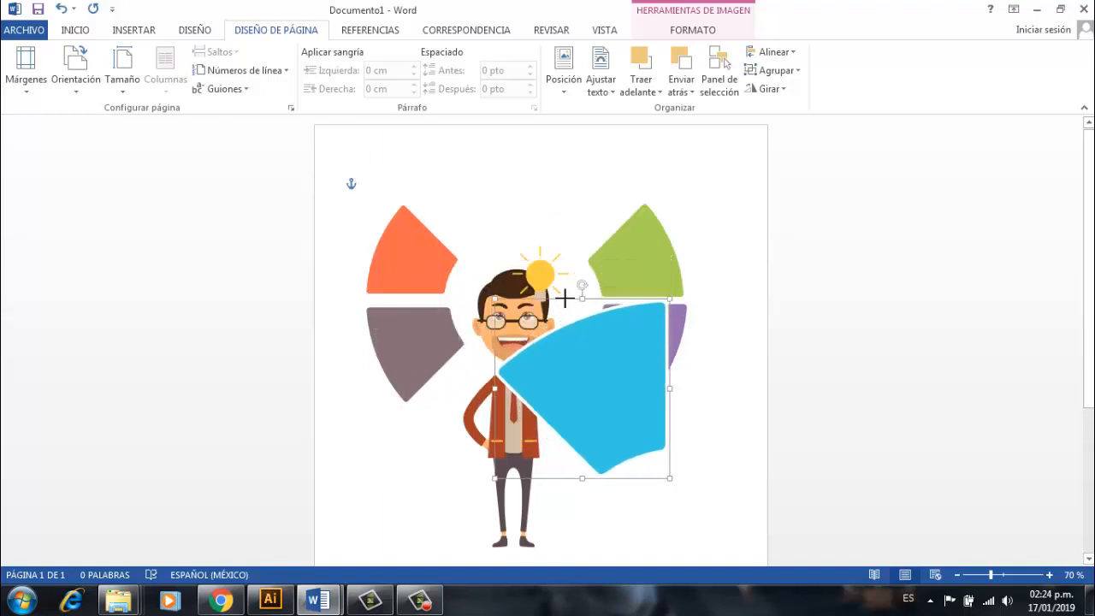
{"action": "left_click_drag", "start_coordinate": [608, 369], "coordinate": [497, 174]}
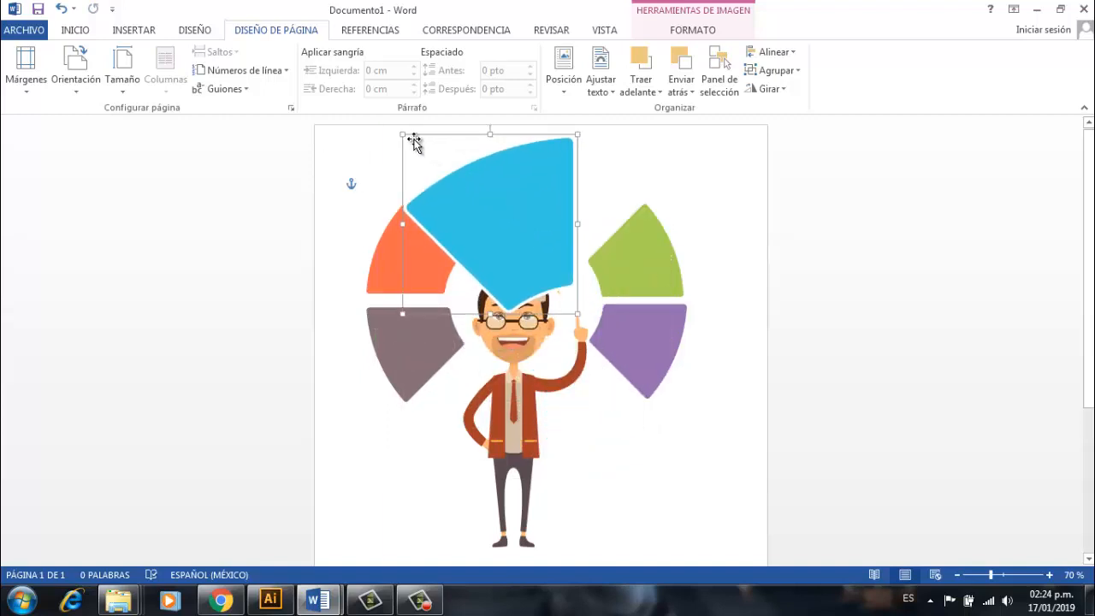
{"action": "left_click_drag", "start_coordinate": [400, 131], "coordinate": [445, 180]}
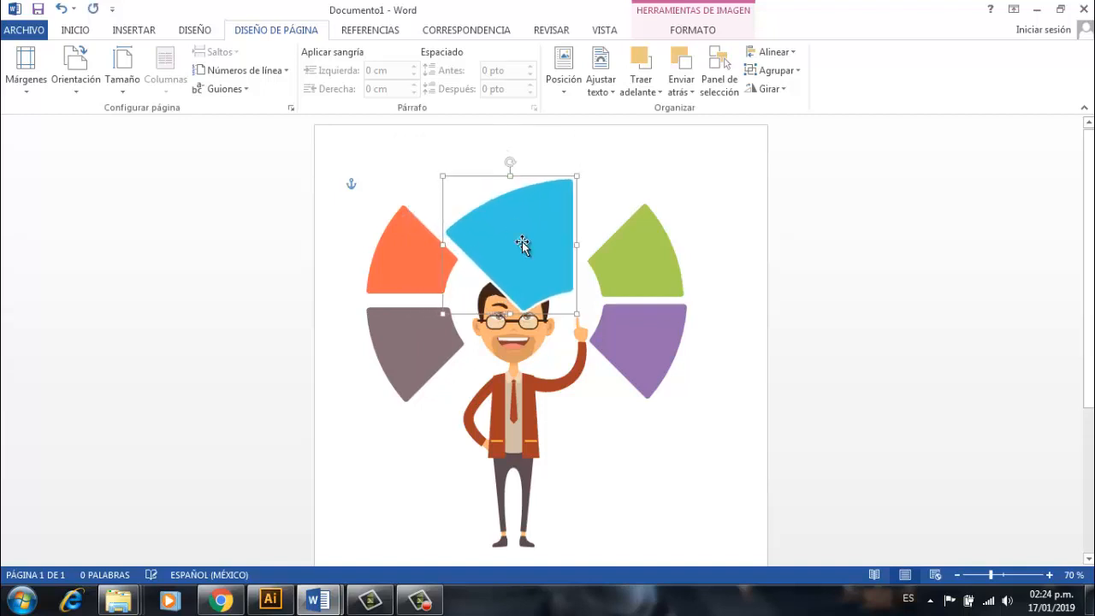
{"action": "left_click_drag", "start_coordinate": [522, 244], "coordinate": [486, 200]}
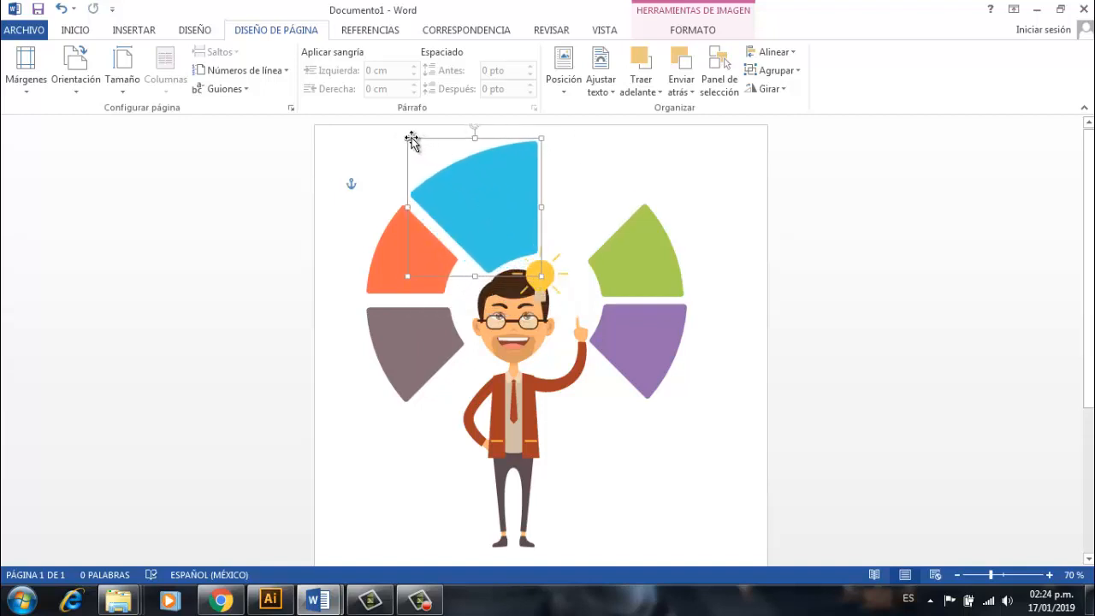
{"action": "left_click_drag", "start_coordinate": [415, 142], "coordinate": [443, 170]}
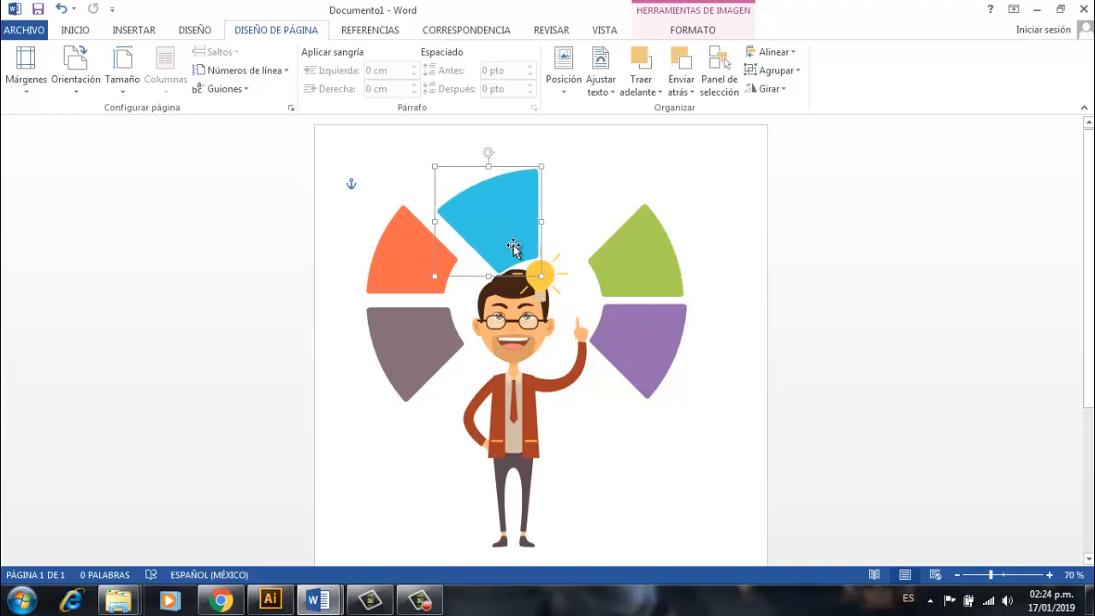
{"action": "left_click_drag", "start_coordinate": [513, 246], "coordinate": [483, 228]}
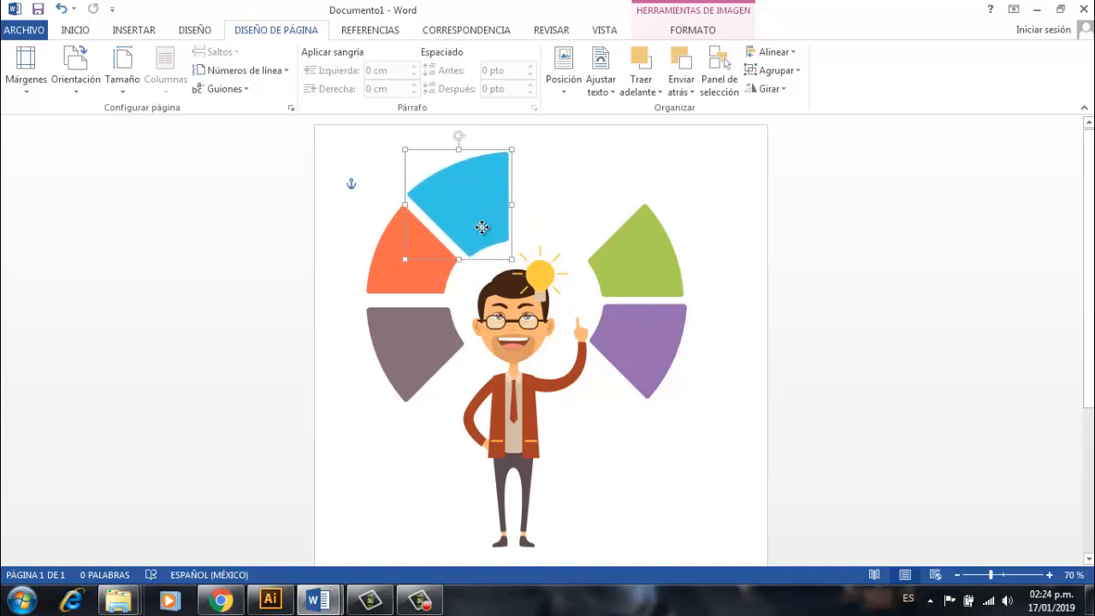
{"action": "left_click", "coordinate": [622, 487]}
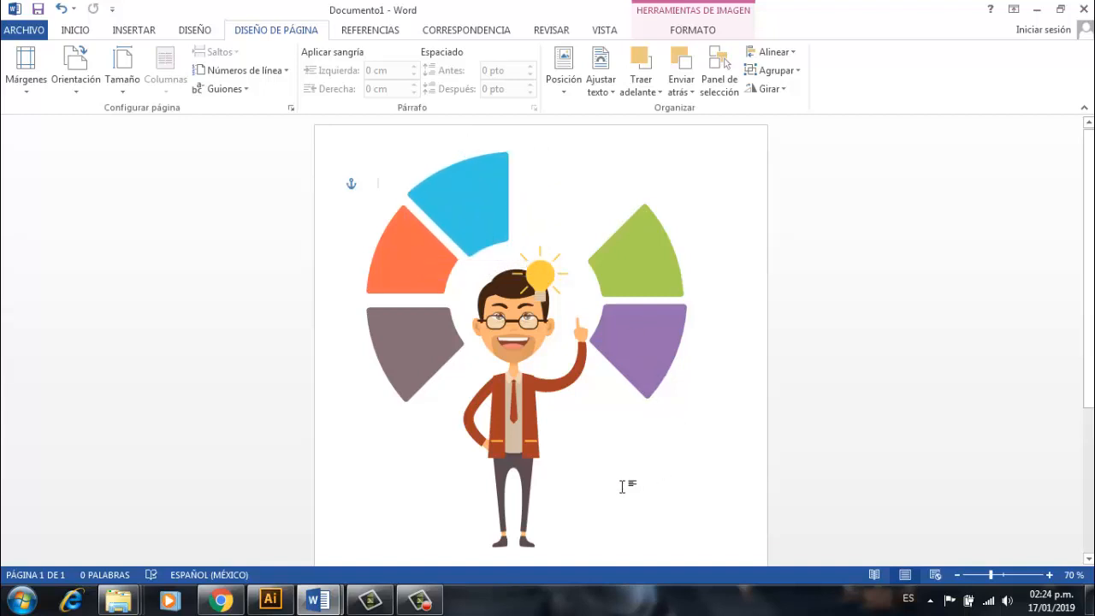
Transfer the yellow 04 segment from Illustrator into Documento1 in Word and set its text wrapping to Delante del texto.
{"action": "left_click", "coordinate": [289, 604]}
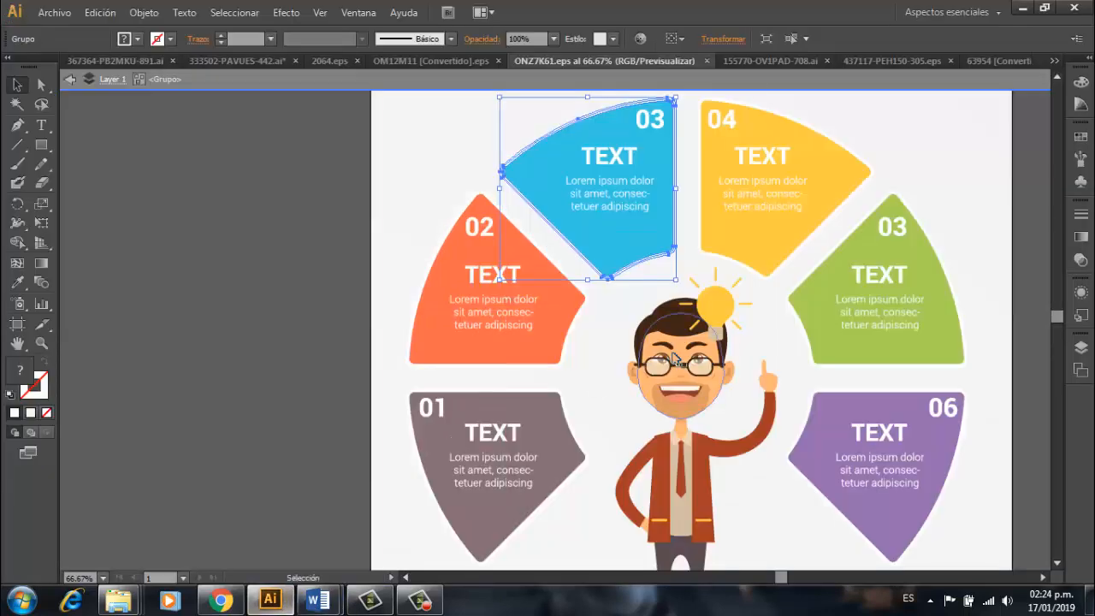
{"action": "left_click_drag", "start_coordinate": [796, 166], "coordinate": [431, 511]}
{"action": "left_click_drag", "start_coordinate": [573, 284], "coordinate": [569, 277]}
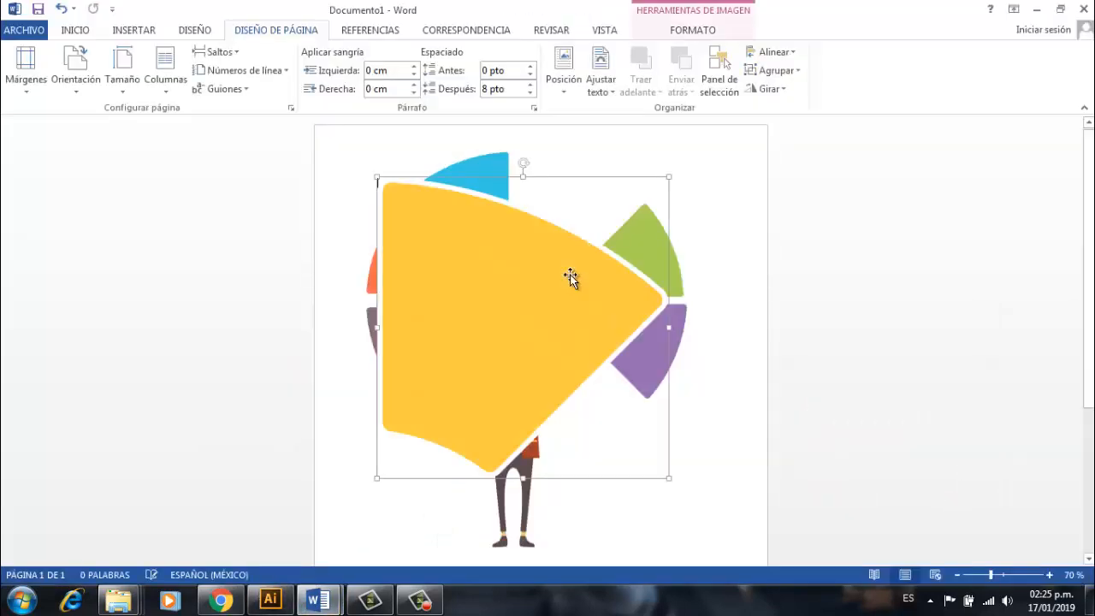
{"action": "left_click", "coordinate": [601, 84]}
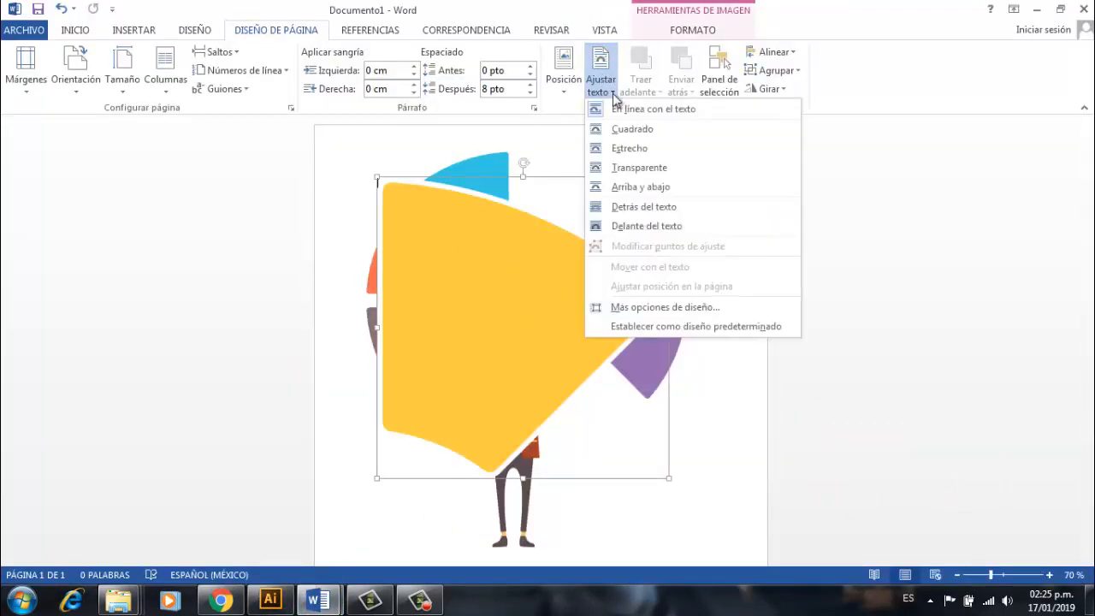
{"action": "left_click", "coordinate": [694, 225]}
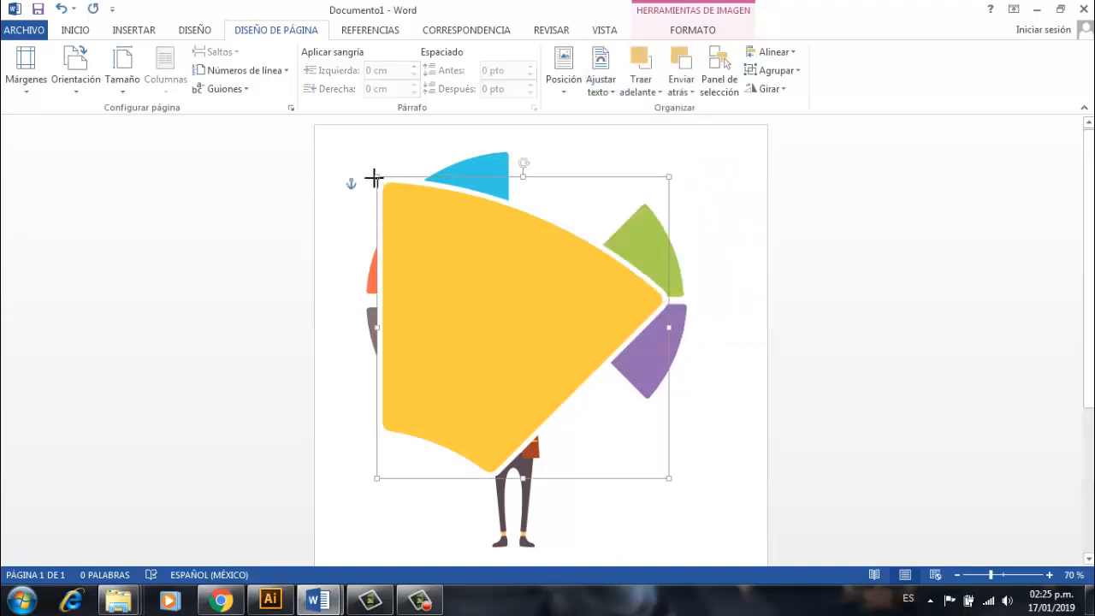
Scale the yellow segment down to roughly match the blue one and place it beside it at the top of the arc.
{"action": "left_click_drag", "start_coordinate": [374, 178], "coordinate": [490, 294]}
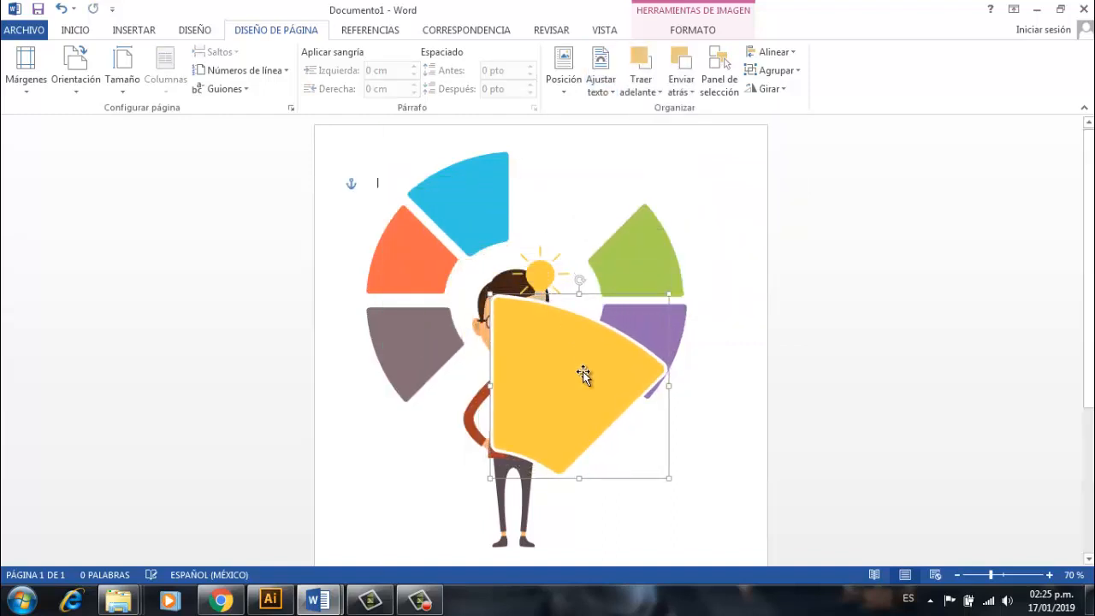
{"action": "left_click_drag", "start_coordinate": [582, 371], "coordinate": [616, 236]}
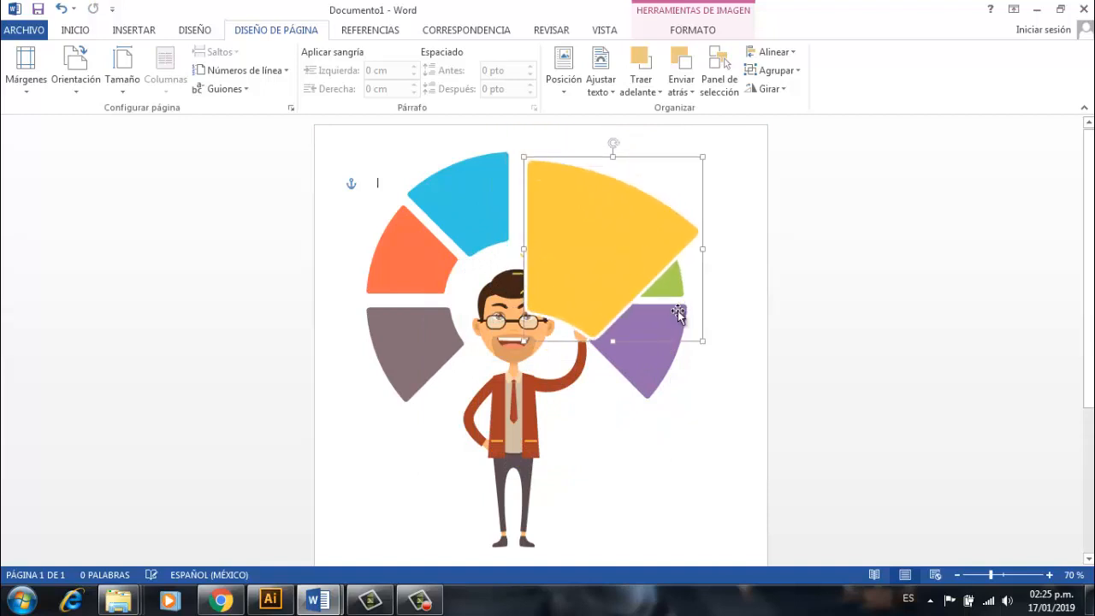
{"action": "left_click_drag", "start_coordinate": [692, 330], "coordinate": [657, 296]}
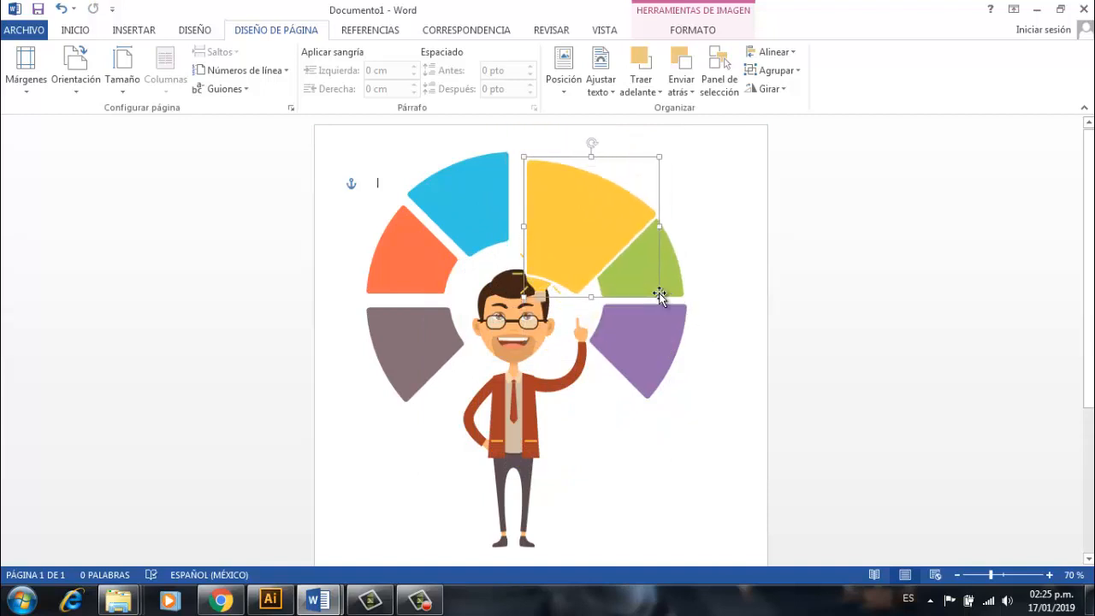
{"action": "left_click_drag", "start_coordinate": [585, 234], "coordinate": [576, 213]}
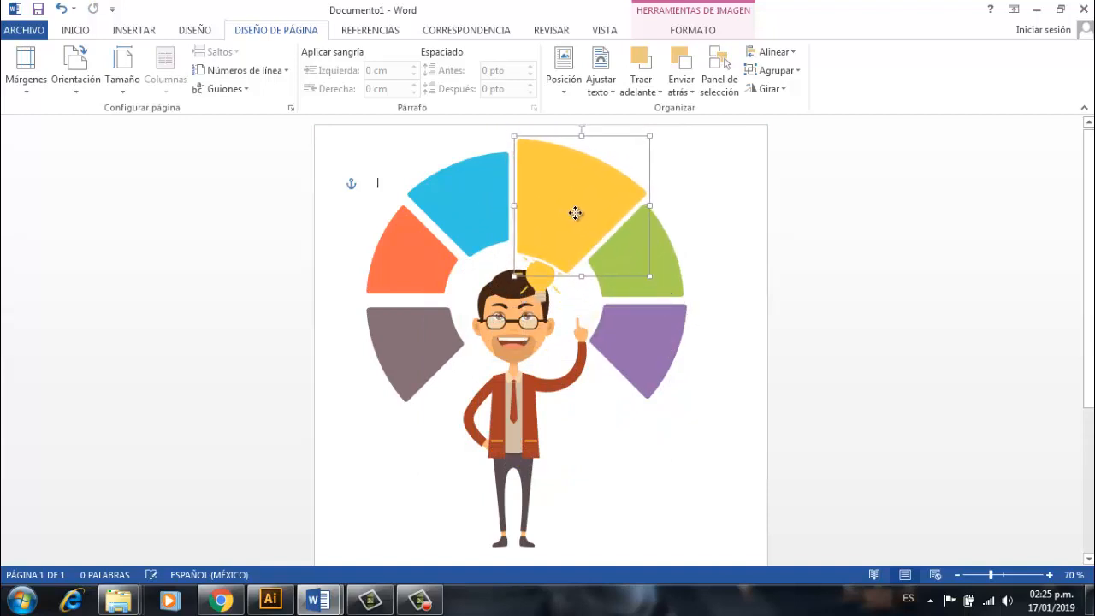
{"action": "left_click_drag", "start_coordinate": [650, 135], "coordinate": [632, 152]}
{"action": "left_click_drag", "start_coordinate": [597, 217], "coordinate": [594, 207]}
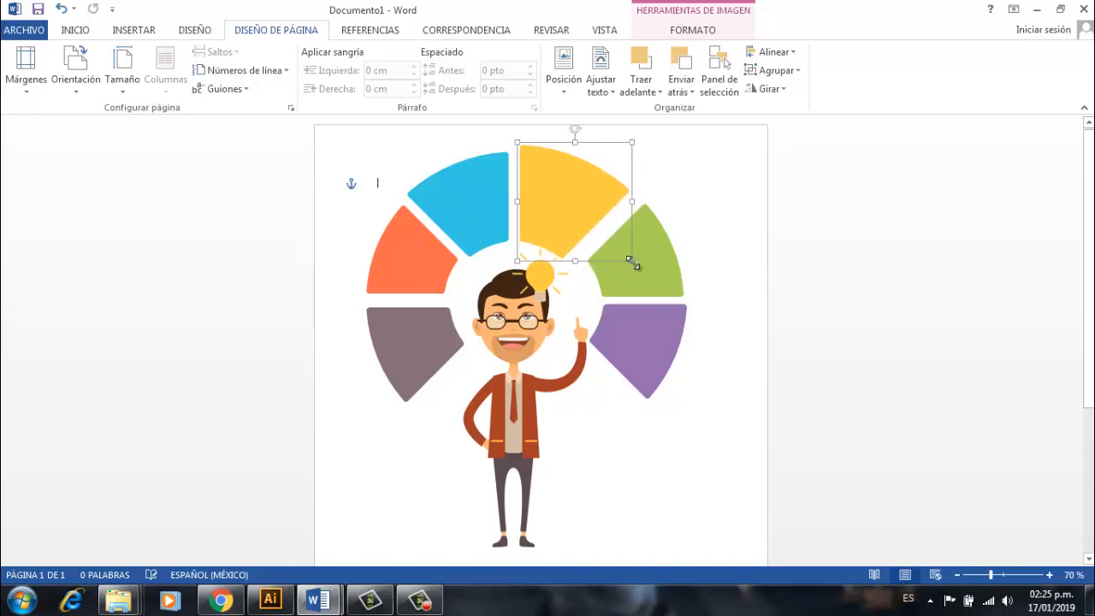
Move the green segment inward against the yellow one, stretch it slightly, and nudge the yellow segment to even out the gaps.
{"action": "mouse_move", "coordinate": [637, 267]}
{"action": "left_mouse_down"}
{"action": "mouse_move", "coordinate": [648, 276]}
{"action": "mouse_move", "coordinate": [618, 276]}
{"action": "left_mouse_up"}
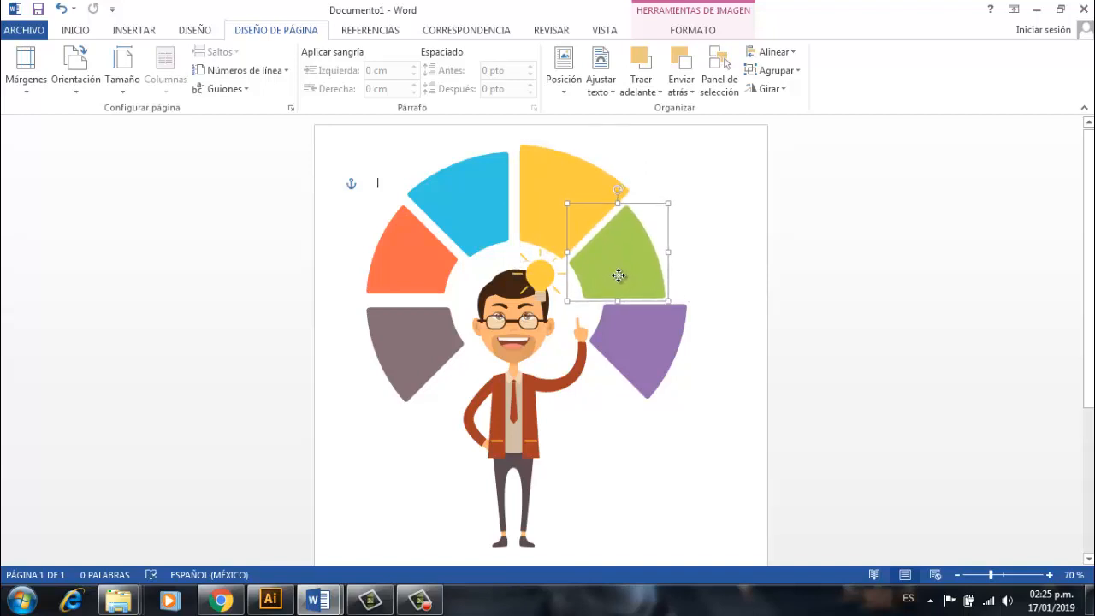
{"action": "left_click_drag", "start_coordinate": [668, 250], "coordinate": [678, 248]}
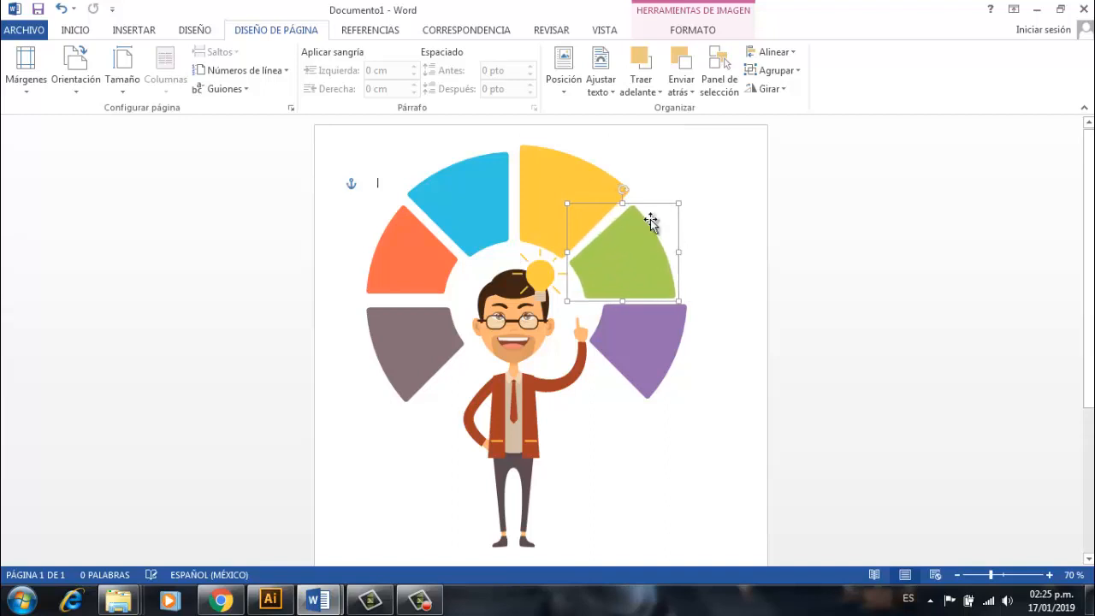
{"action": "left_click_drag", "start_coordinate": [623, 204], "coordinate": [624, 198]}
{"action": "double_click", "coordinate": [551, 176]}
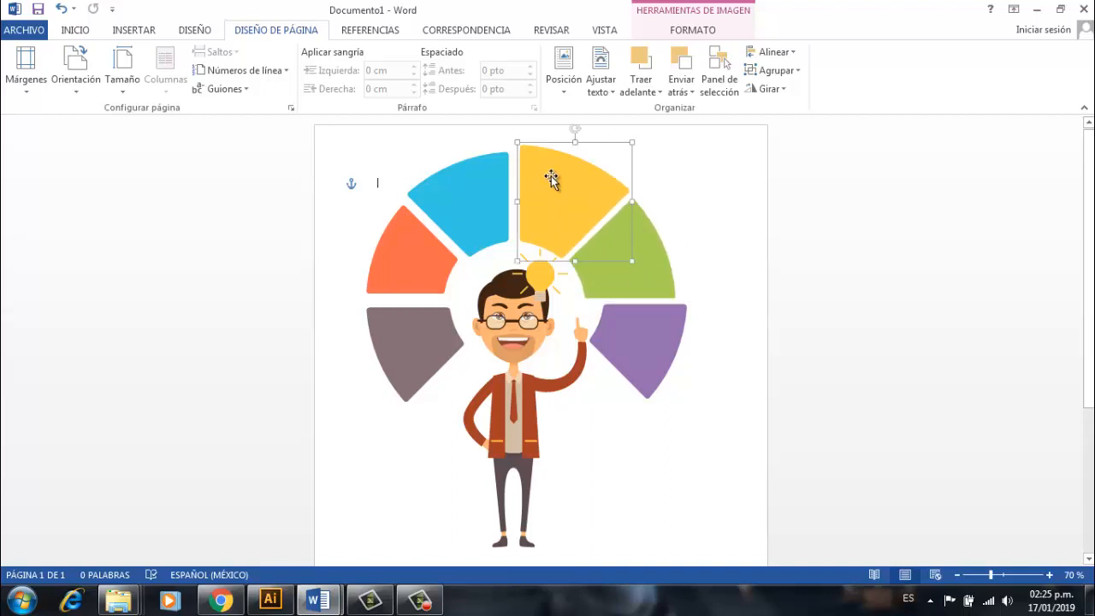
{"action": "left_click_drag", "start_coordinate": [557, 207], "coordinate": [555, 211]}
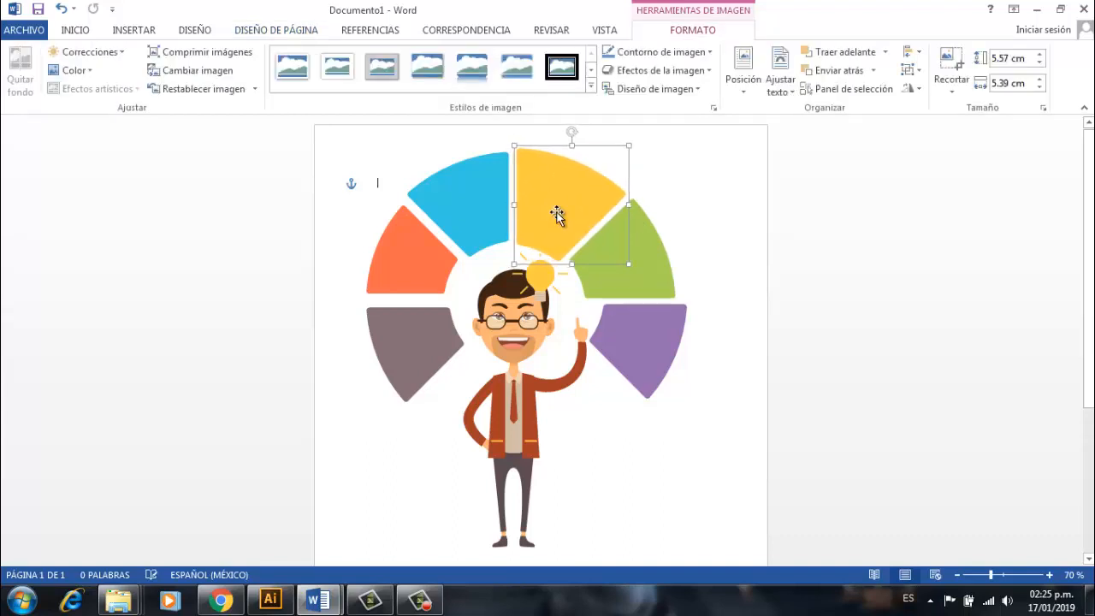
Enlarge the purple segment to about 5.03 × 5.21 cm and shift it inward beneath the green segment.
{"action": "left_click", "coordinate": [636, 306]}
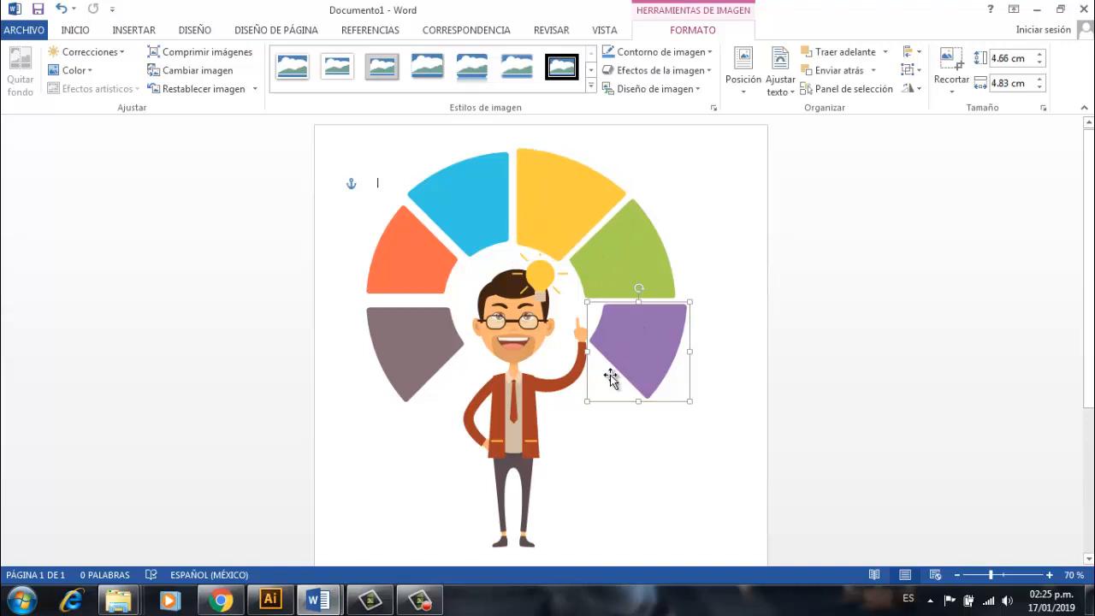
{"action": "left_click_drag", "start_coordinate": [587, 401], "coordinate": [579, 408]}
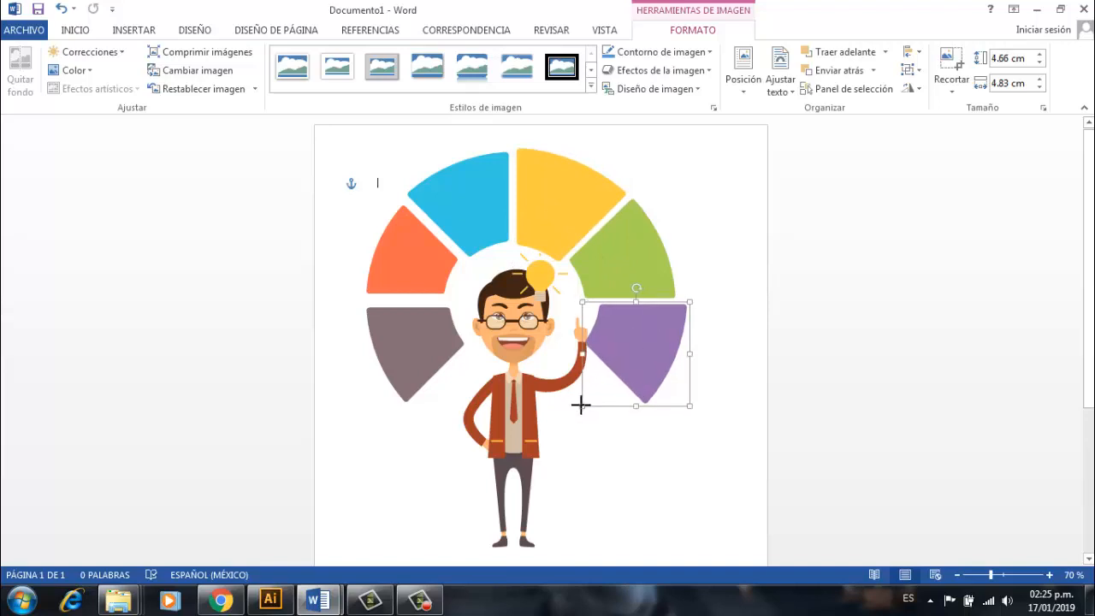
{"action": "left_click_drag", "start_coordinate": [636, 361], "coordinate": [628, 363]}
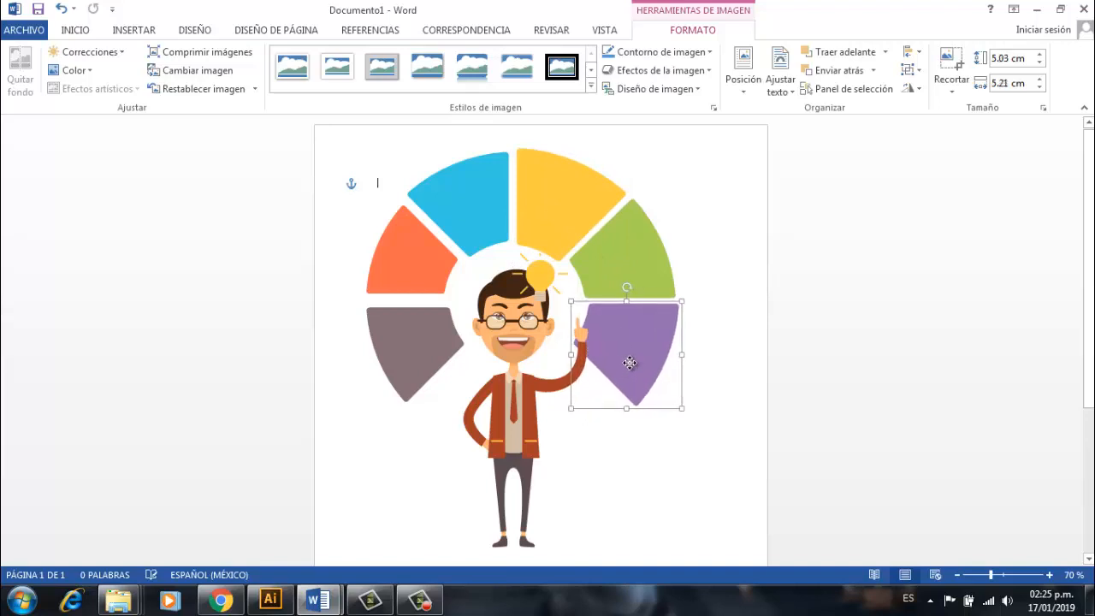
Shift the man illustration slightly left to centre him inside the arc of segments.
{"action": "left_click", "coordinate": [528, 338]}
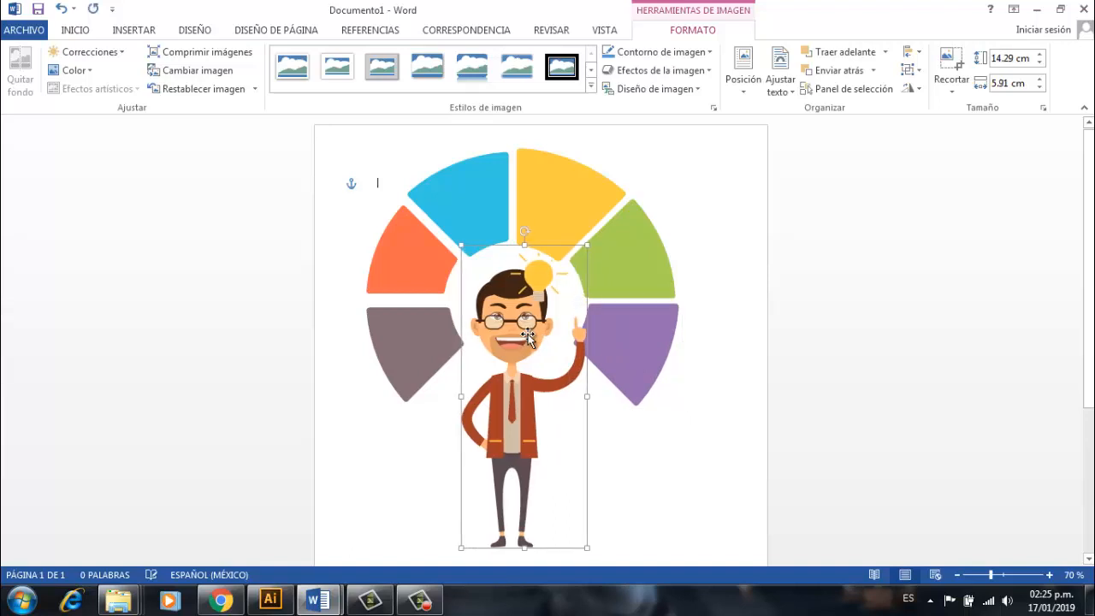
{"action": "key", "text": "Left"}
{"action": "key", "text": "Left"}
{"action": "key", "text": "Left"}
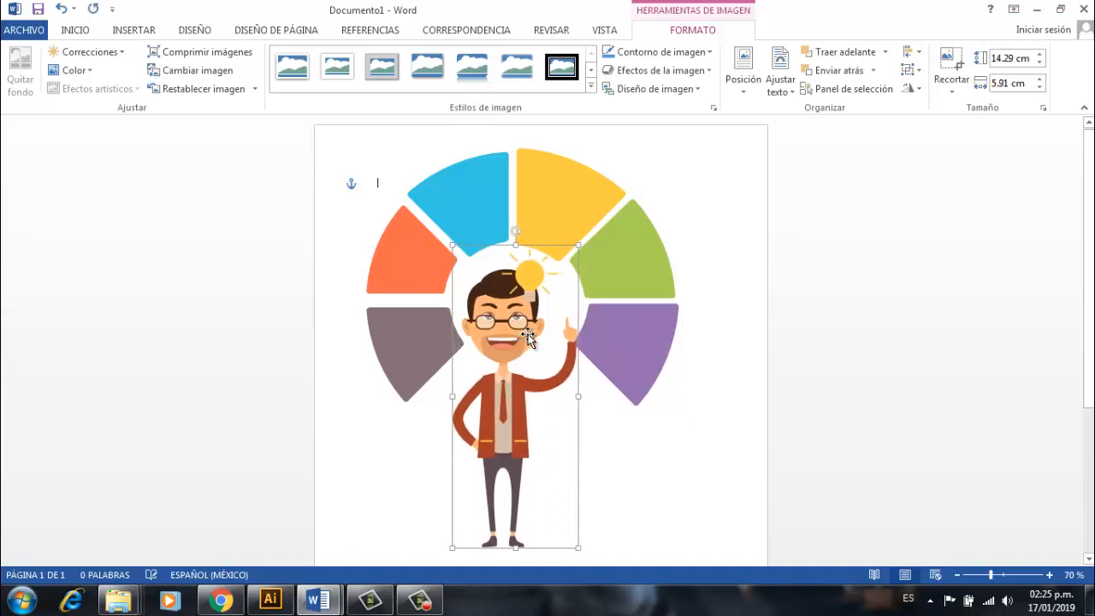
Move the grey segment up and outward beneath the orange one, and enlarge the orange segment slightly.
{"action": "left_click", "coordinate": [427, 339]}
{"action": "left_click_drag", "start_coordinate": [418, 336], "coordinate": [415, 329]}
{"action": "left_click", "coordinate": [413, 264]}
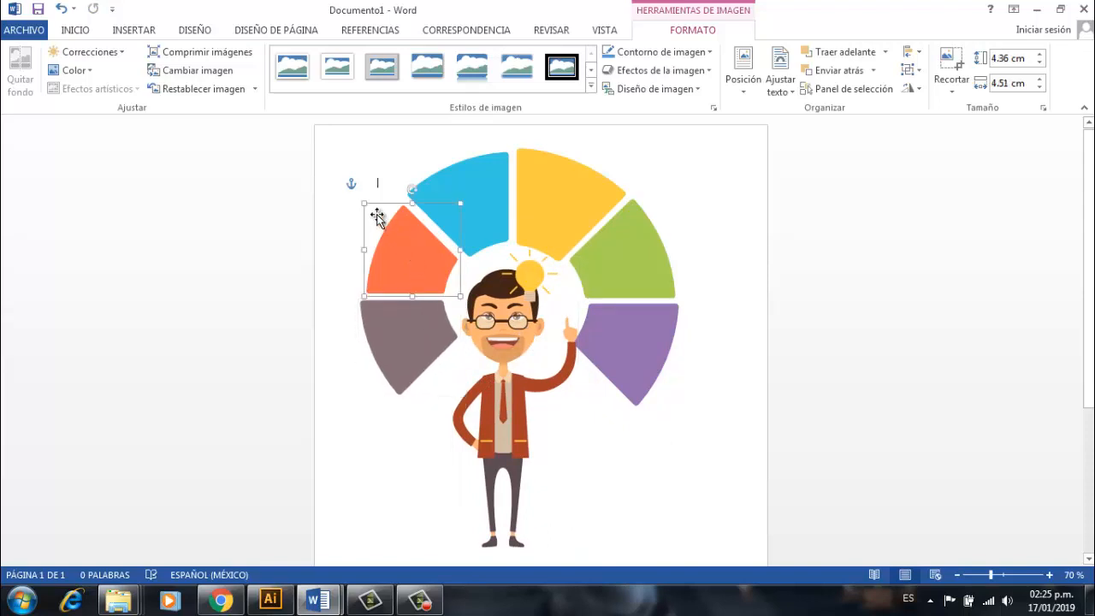
{"action": "left_click_drag", "start_coordinate": [366, 203], "coordinate": [364, 200]}
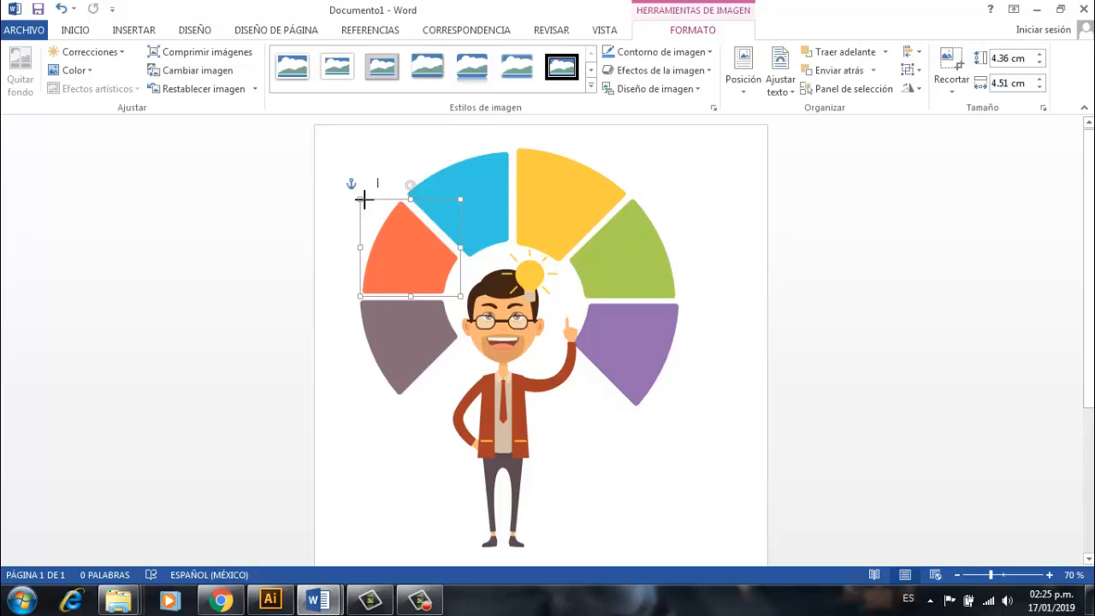
Fine-tune the blue segment's height next to the yellow one and nudge the orange segment slightly right to even the spacing.
{"action": "left_click", "coordinate": [418, 240]}
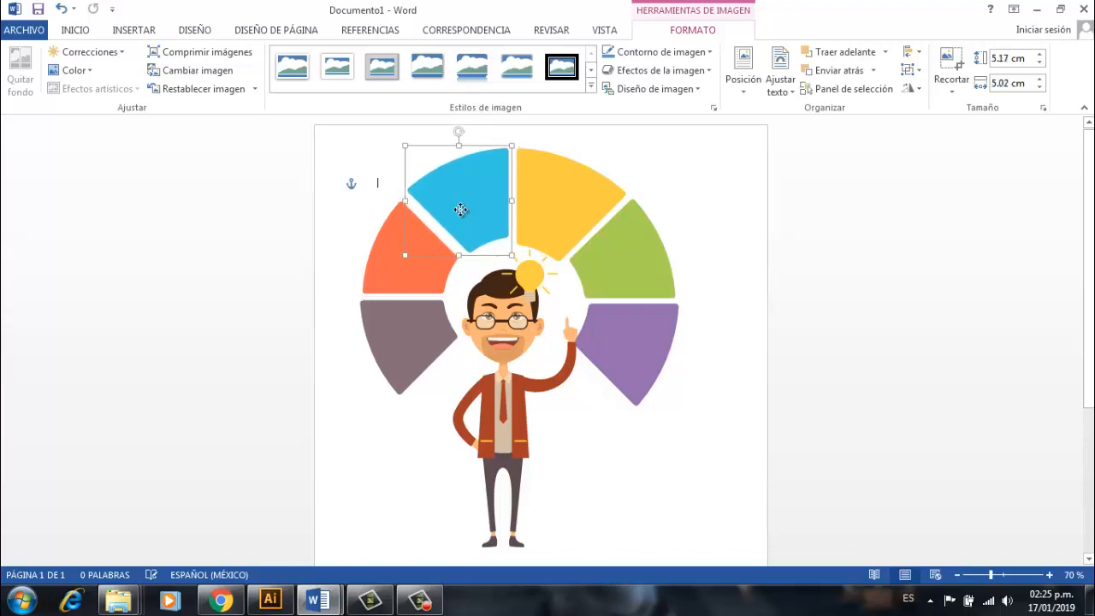
{"action": "left_click_drag", "start_coordinate": [460, 210], "coordinate": [469, 212]}
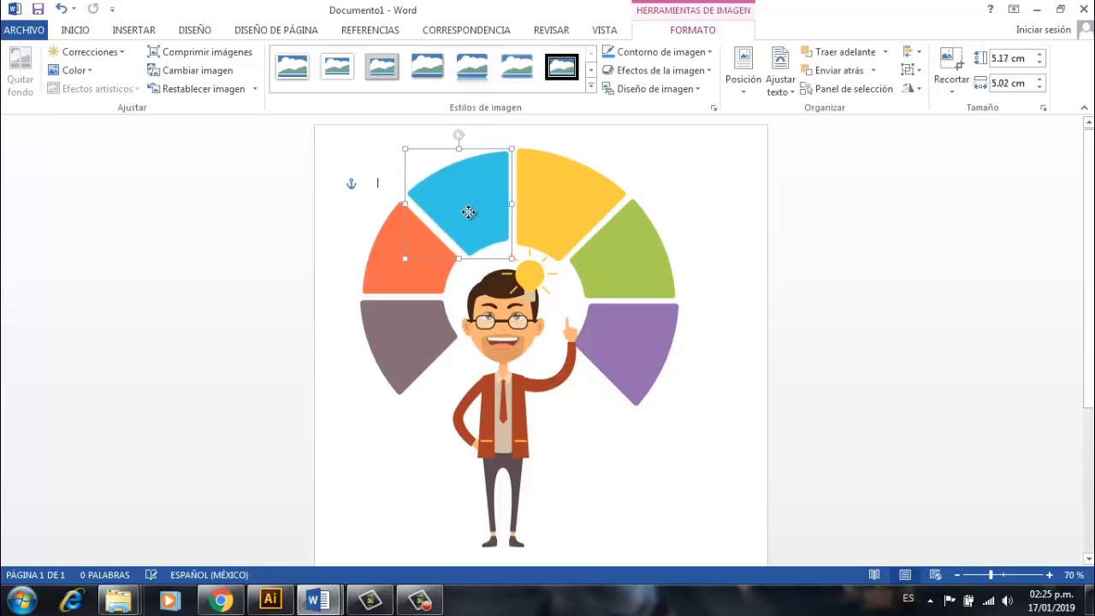
{"action": "left_click", "coordinate": [411, 259]}
{"action": "left_click_drag", "start_coordinate": [400, 245], "coordinate": [402, 245]}
Nudge the grey segment up closer to the orange one and the purple segment slightly outward and down.
{"action": "left_click", "coordinate": [402, 320]}
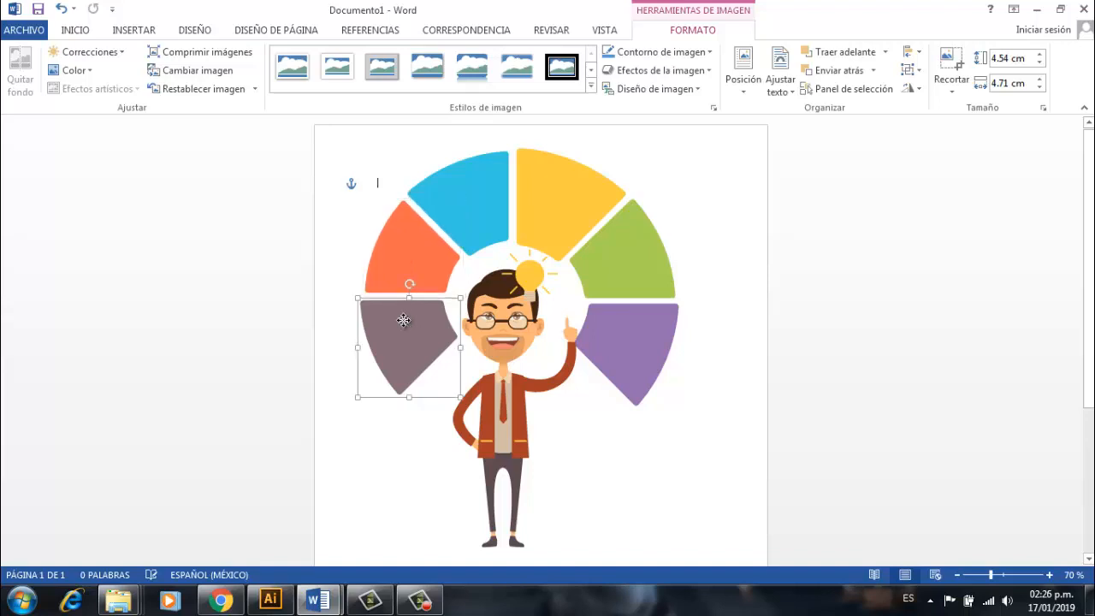
{"action": "left_click_drag", "start_coordinate": [403, 319], "coordinate": [403, 317]}
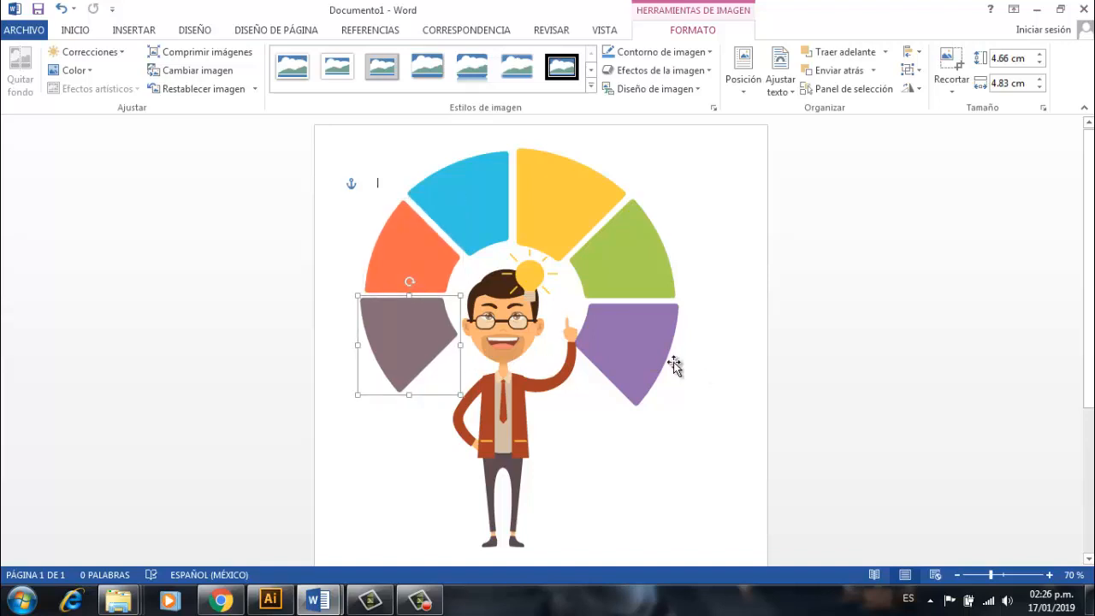
{"action": "left_click", "coordinate": [655, 356]}
{"action": "left_click_drag", "start_coordinate": [655, 357], "coordinate": [657, 358]}
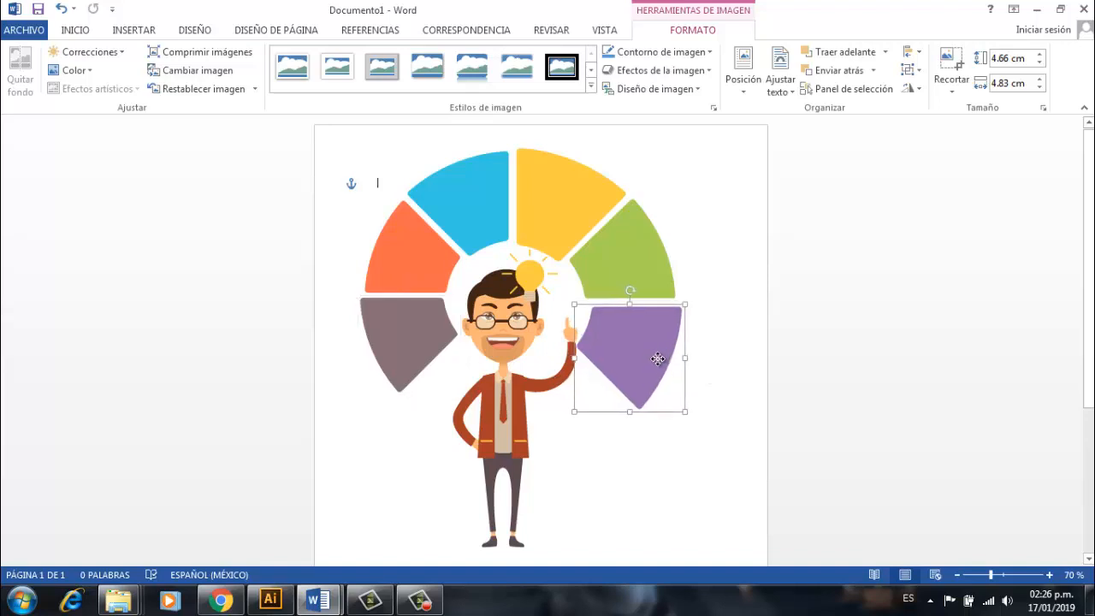